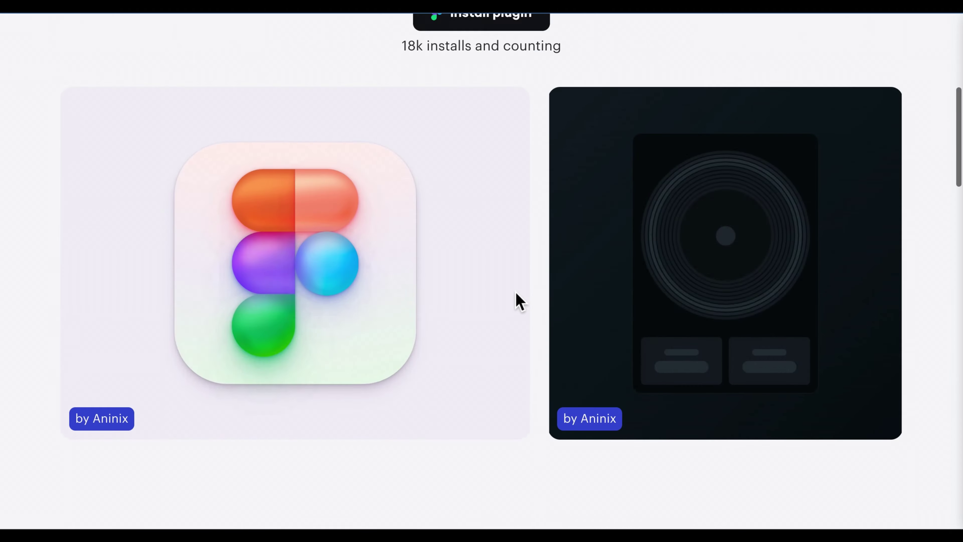
# - Scroll the Aninix landing page past the example cards to the 'Install Aninix on Figma' section
pyautogui.scroll(2, 519, 299)
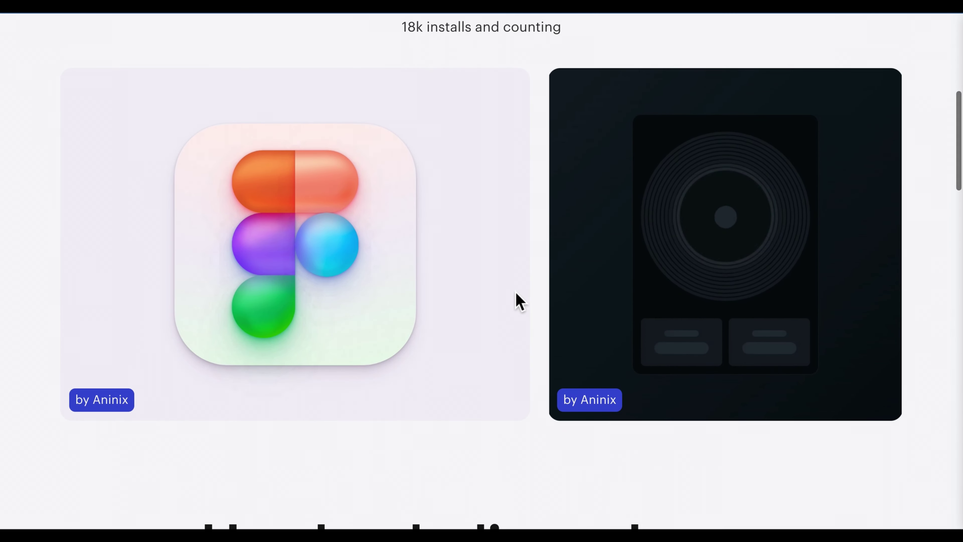
pyautogui.scroll(-15, 517, 300)
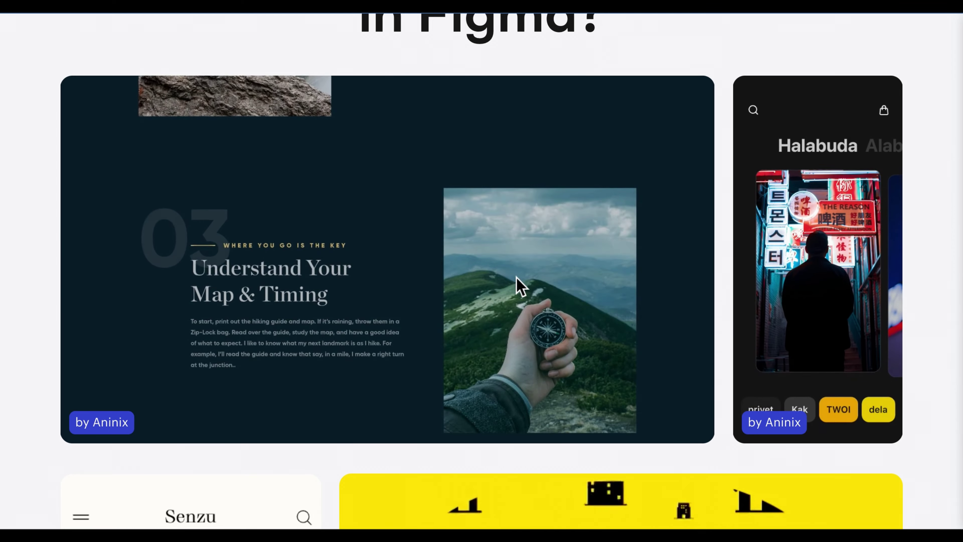
pyautogui.scroll(-2, 520, 287)
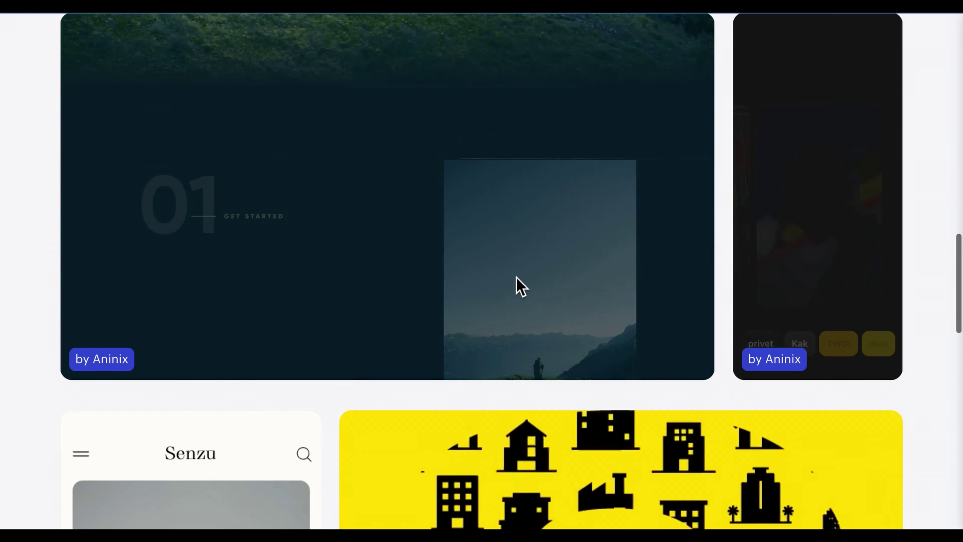
pyautogui.scroll(-8, 520, 288)
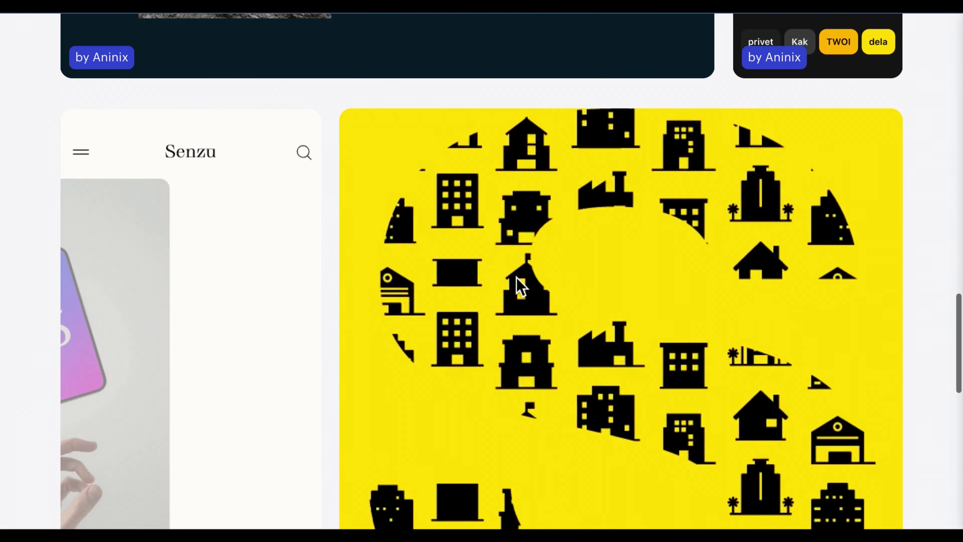
pyautogui.scroll(-10, 516, 277)
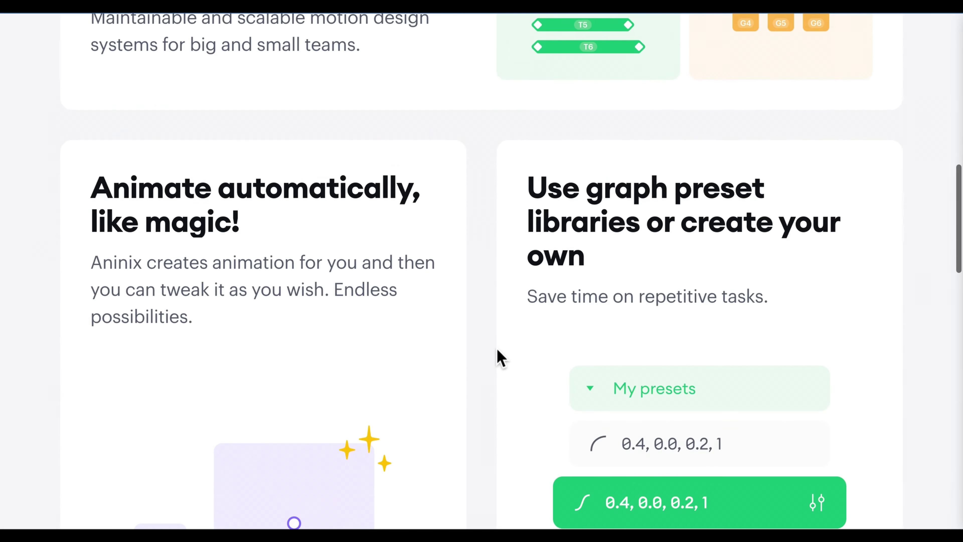
pyautogui.scroll(-15, 501, 357)
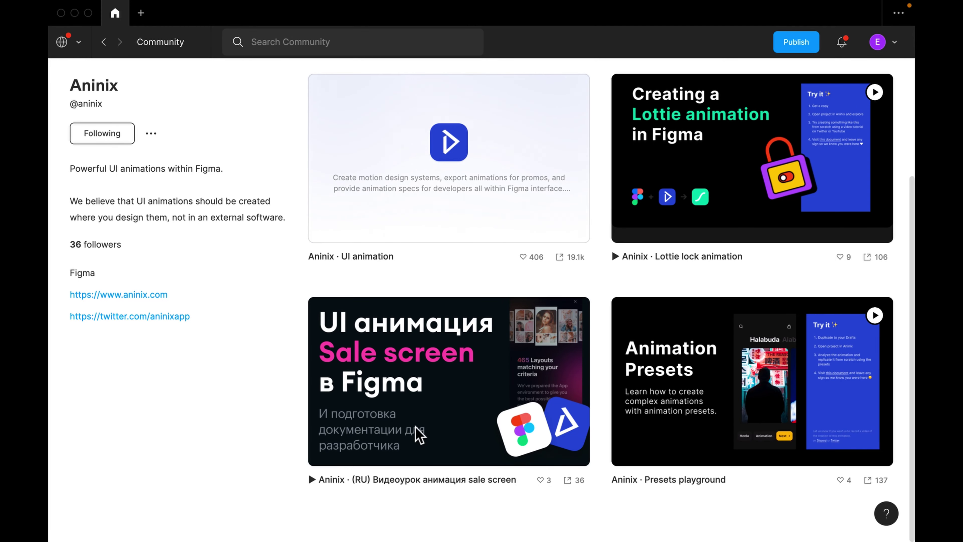
# - Open the 'Aninix · UI animation' community plugin and try it out in a new draft file
pyautogui.scroll(3, 684, 397)
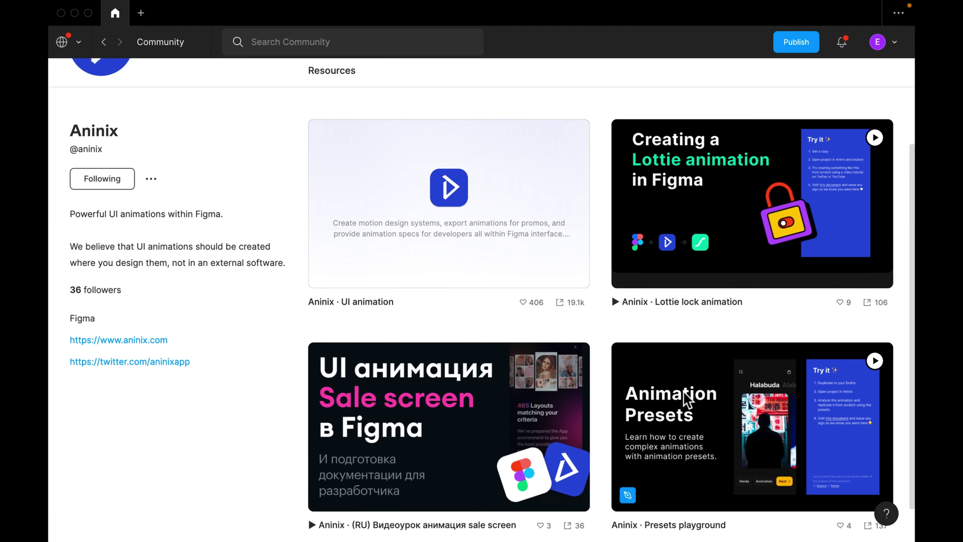
pyautogui.scroll(-3, 686, 398)
pyautogui.scroll(5, 687, 398)
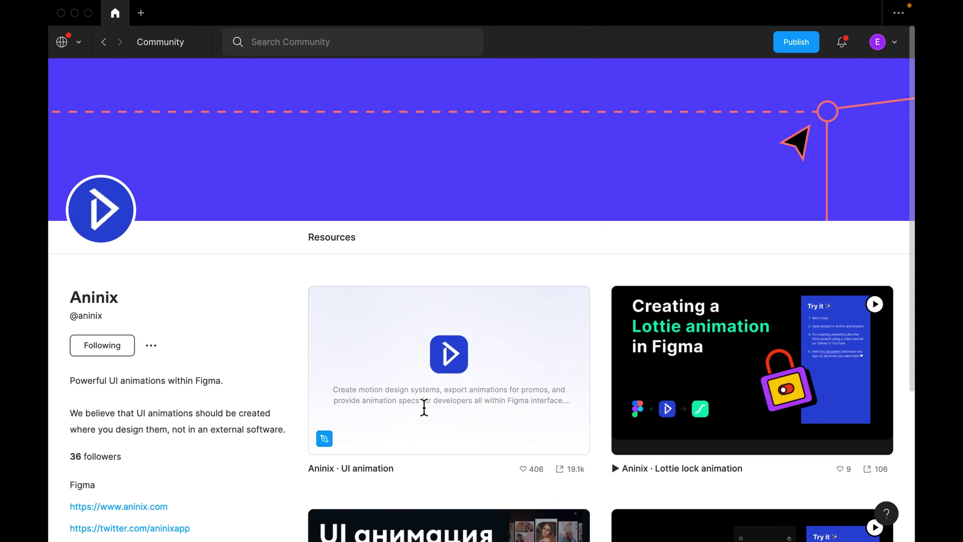
pyautogui.click(434, 378)
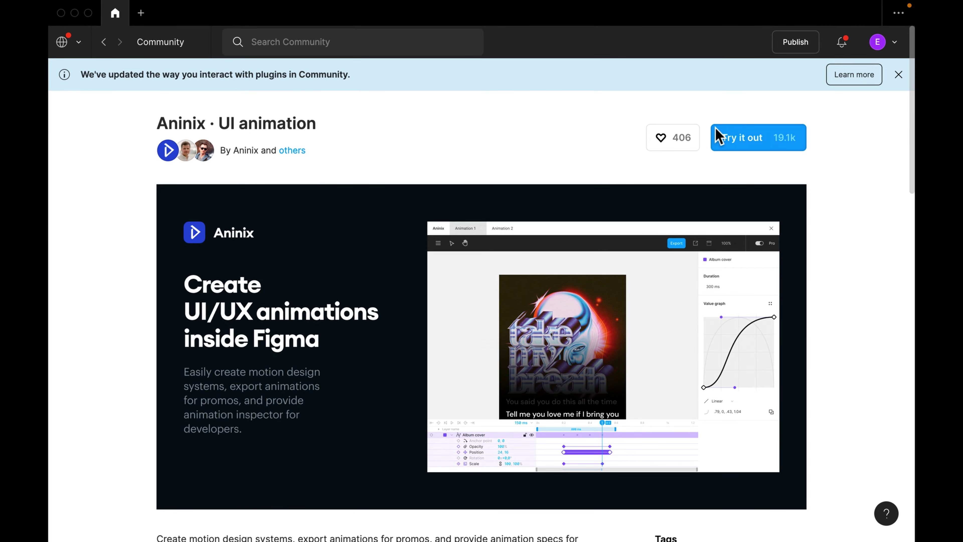
pyautogui.click(720, 137)
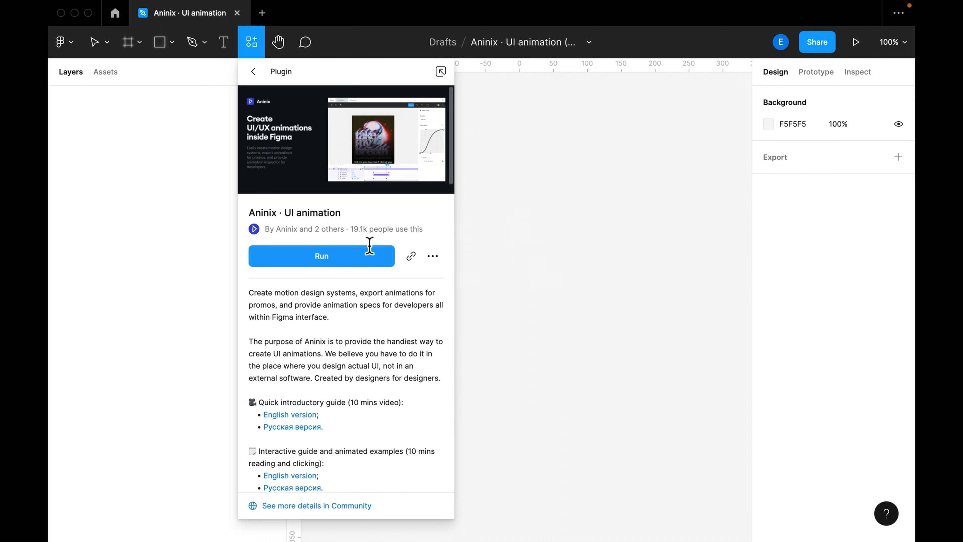
# - Run the Aninix · UI animation plugin from its panel
pyautogui.click(360, 262)
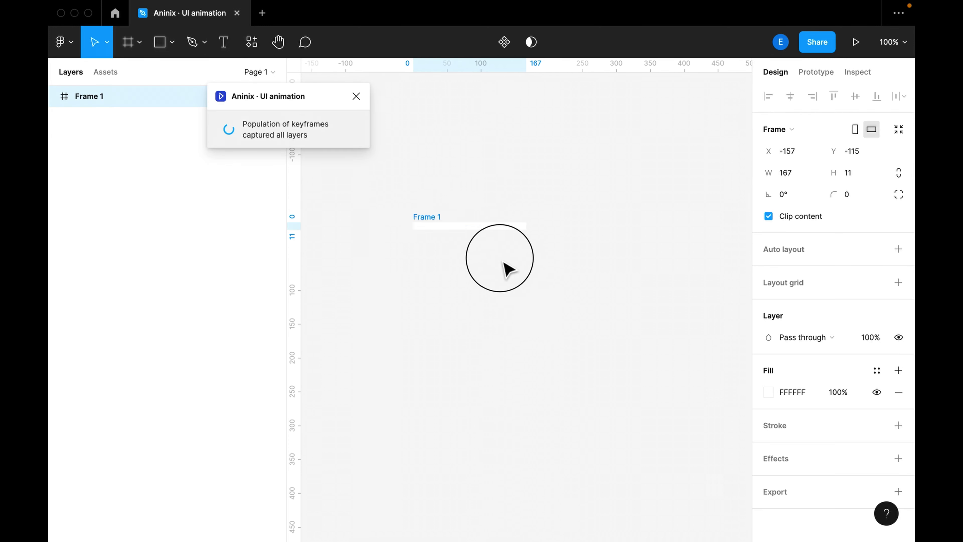
# - Draw a thin underline frame and add a 'boarrd' text layer above it
pyautogui.moveTo(503, 263); pyautogui.dragTo(542, 262)
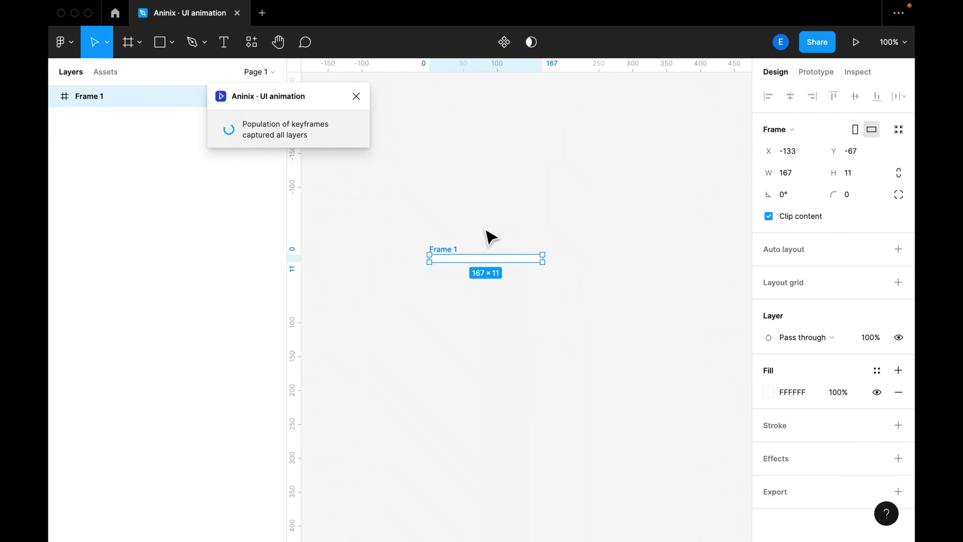
pyautogui.press('t')
pyautogui.click(445, 223)
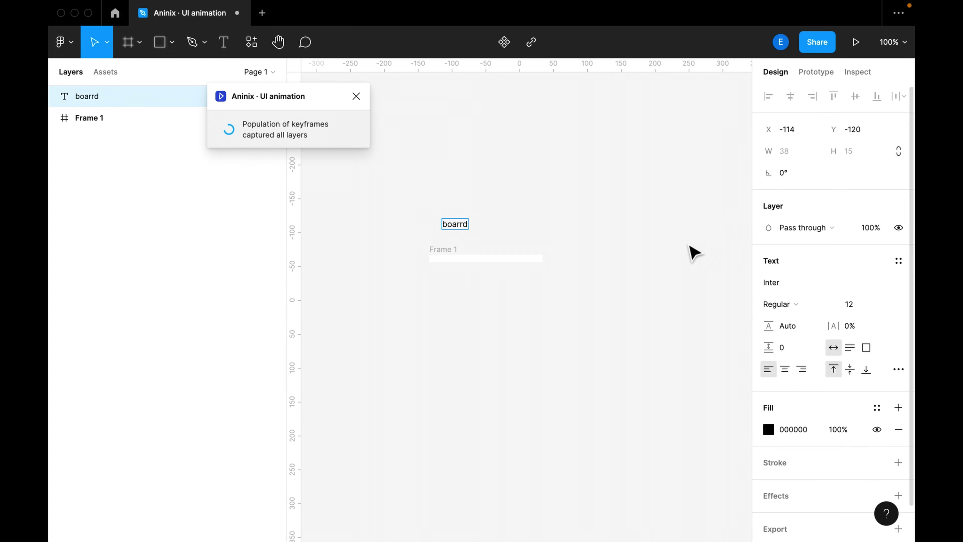
pyautogui.press('Escape')
# - Set the boarrd text's font to Sunflower Bold
pyautogui.click(799, 284)
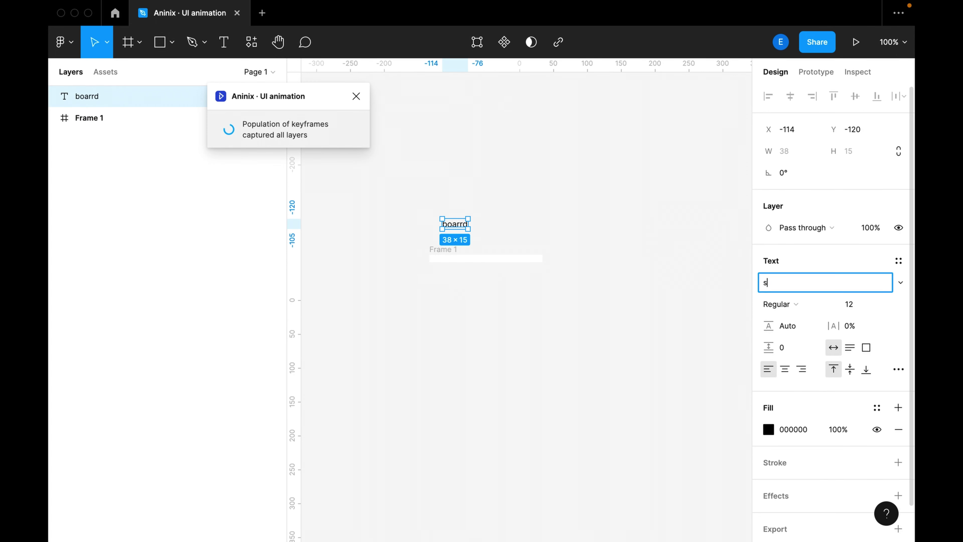
pyautogui.write('Sunflower')
pyautogui.press('Return')
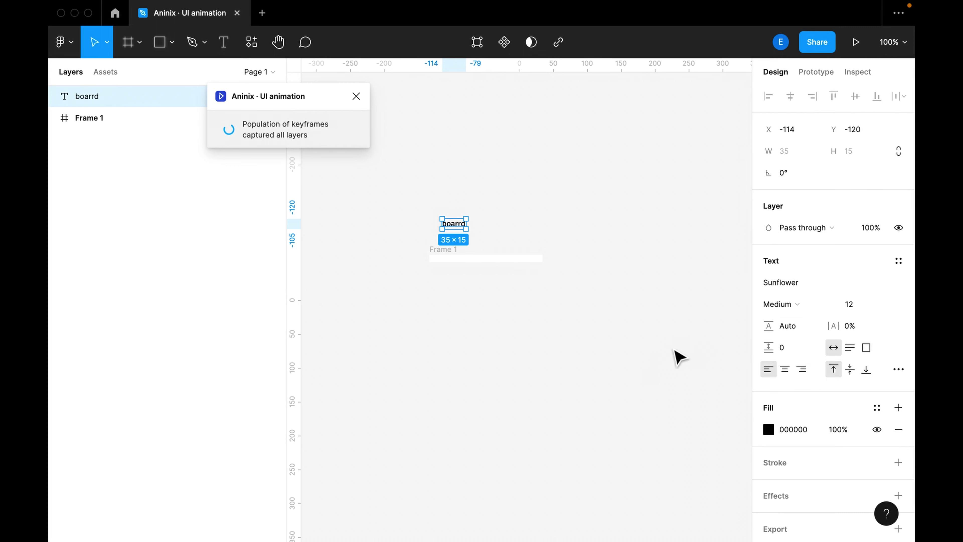
pyautogui.click(777, 304)
pyautogui.click(801, 322)
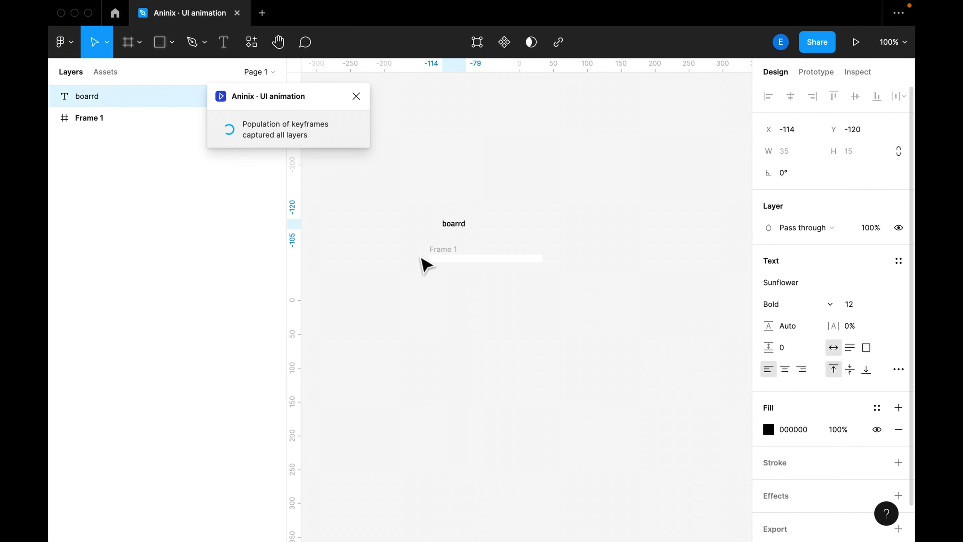
# - Scale boarrd up to about 57 pt and move Frame 1 beneath it
pyautogui.scroll(5, 456, 254)
pyautogui.press('k')
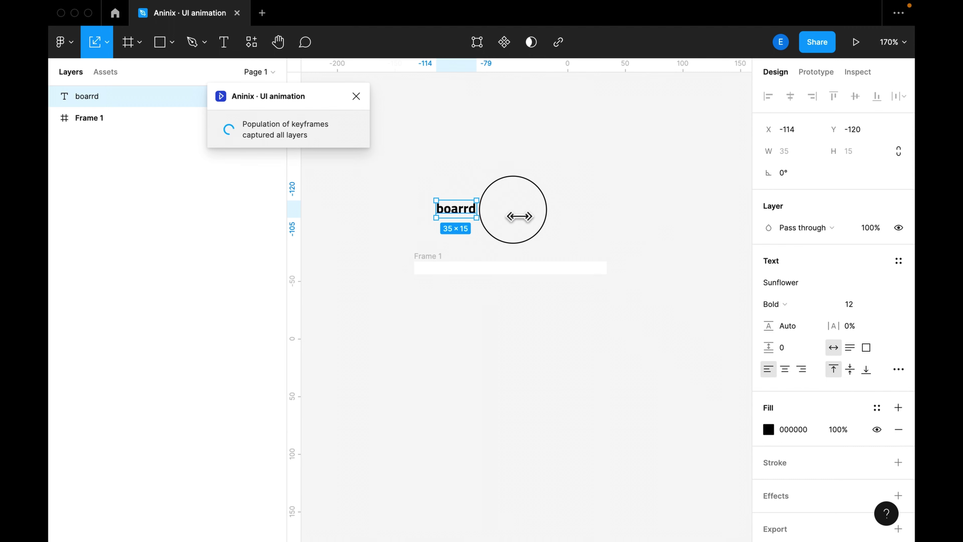
pyautogui.moveTo(516, 215); pyautogui.dragTo(636, 215)
pyautogui.click(523, 268)
pyautogui.moveTo(523, 266); pyautogui.dragTo(516, 283)
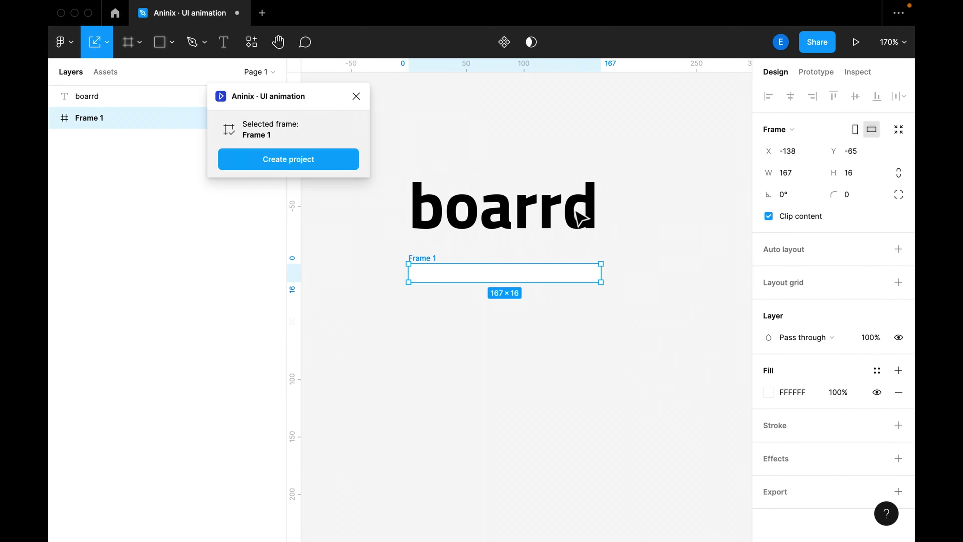
pyautogui.keyDown('shift'); pyautogui.click(503, 213); pyautogui.keyUp('shift')
# - Draw Frame 2 around the wordmark and the underline frame
pyautogui.click(434, 339)
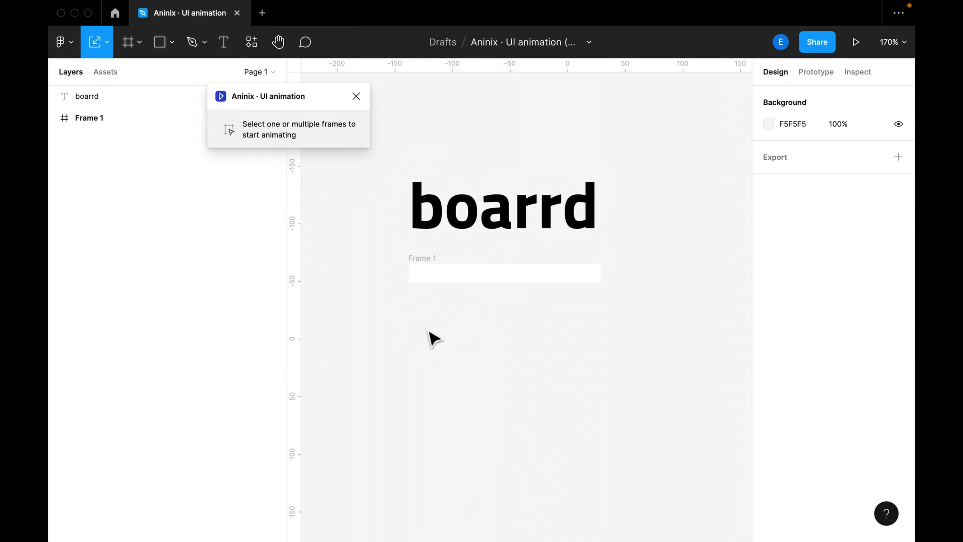
pyautogui.scroll(-5, 432, 338)
pyautogui.moveTo(332, 188)
pyautogui.mouseDown()
pyautogui.moveTo(597, 332)
pyautogui.moveTo(617, 333)
pyautogui.mouseUp()
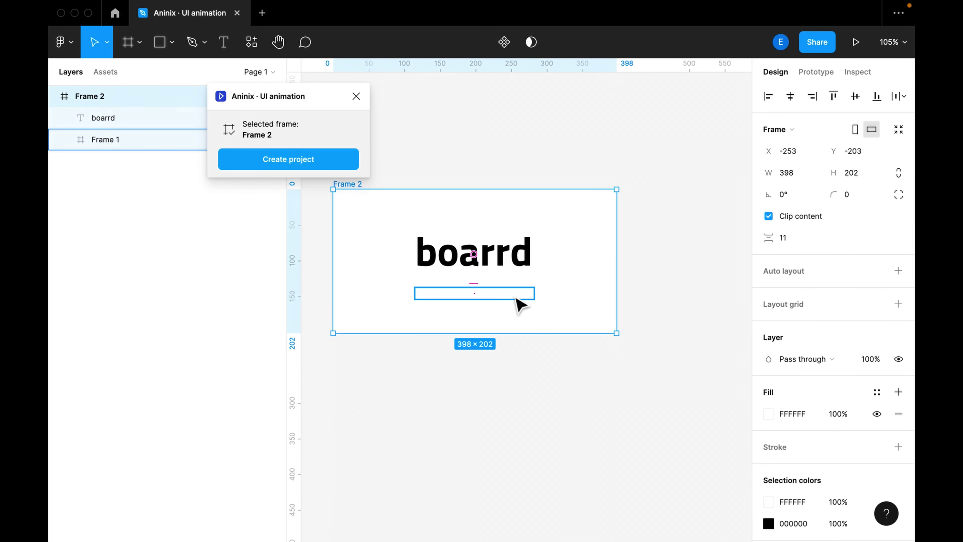
# - Fill the Frame 1 underline bar black
pyautogui.click(526, 296)
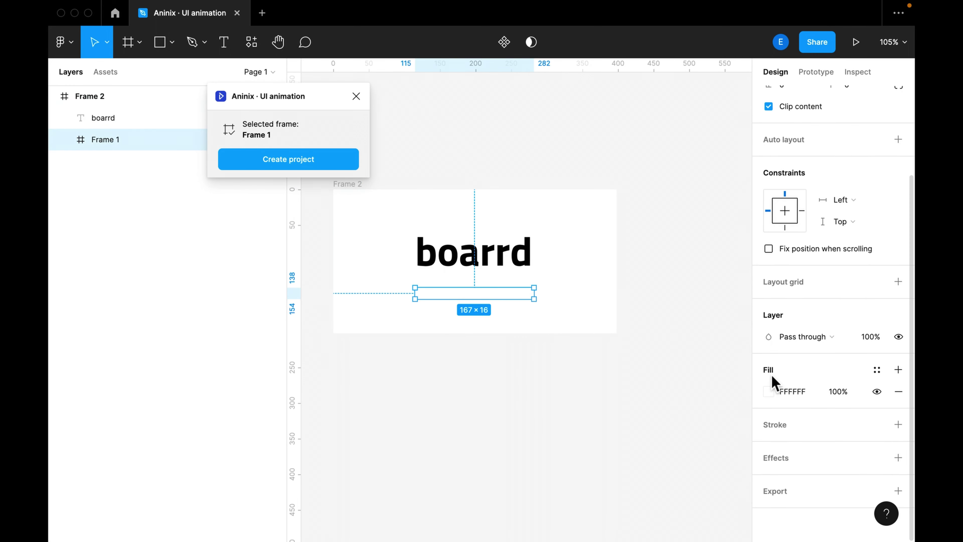
pyautogui.click(769, 392)
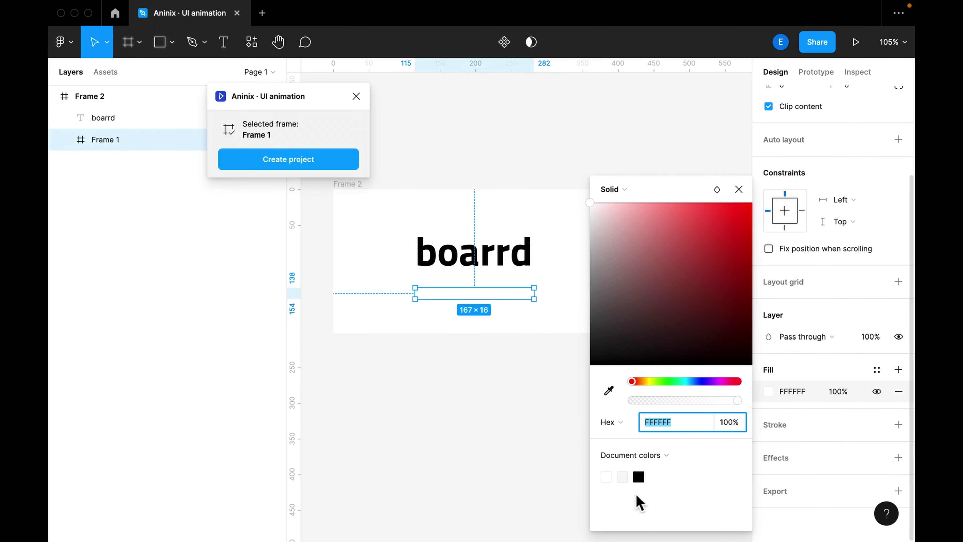
pyautogui.click(639, 477)
pyautogui.click(520, 258)
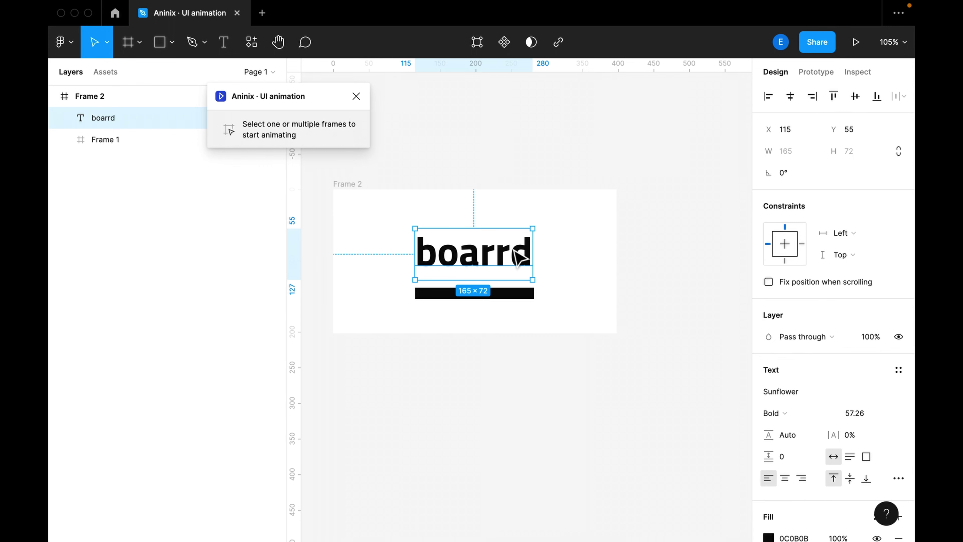
# - Make Frame 2 taller, move boarrd down toward the bar, and stretch the bar to W 167
pyautogui.click(381, 179)
pyautogui.click(381, 190)
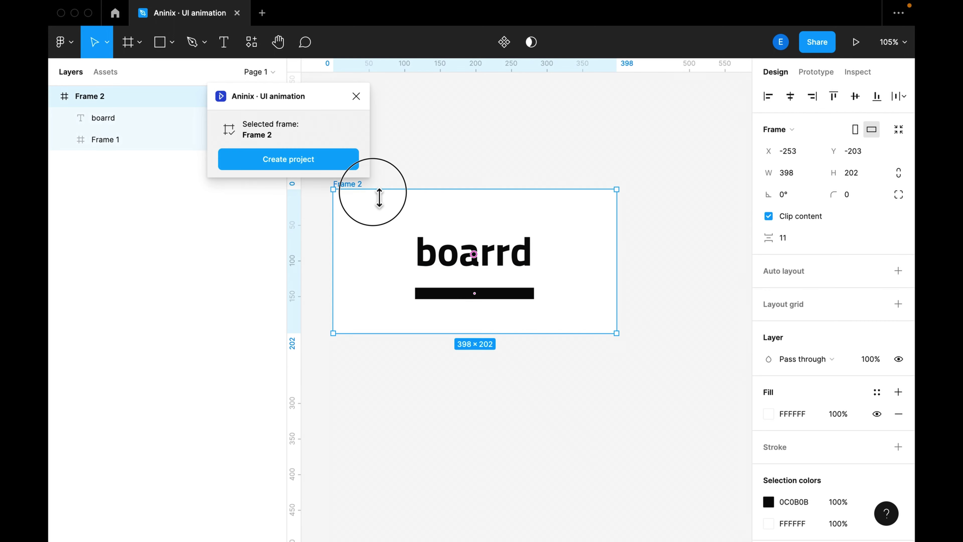
pyautogui.moveTo(379, 189); pyautogui.dragTo(381, 133)
pyautogui.click(505, 192)
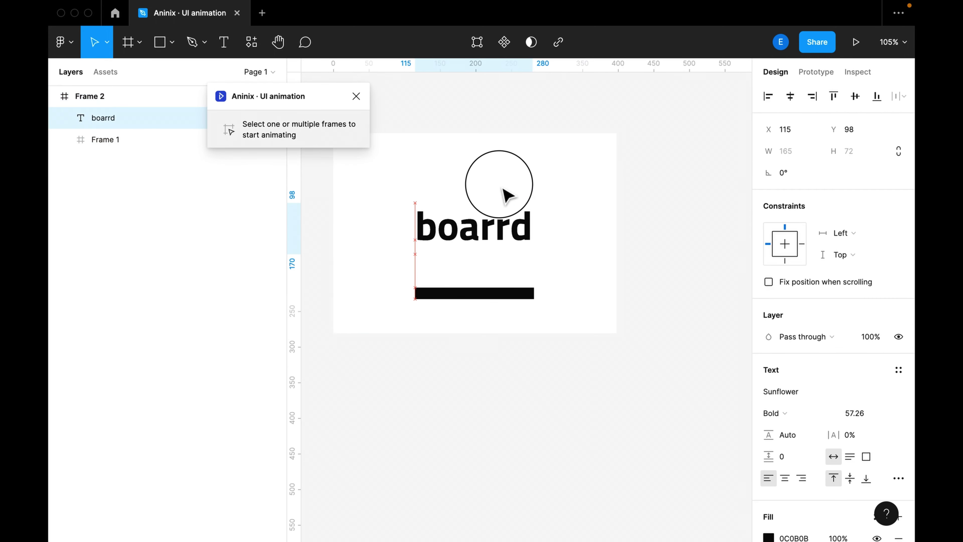
pyautogui.moveTo(505, 188); pyautogui.dragTo(511, 244)
pyautogui.click(540, 301)
pyautogui.moveTo(505, 303); pyautogui.dragTo(537, 300)
# - Nudge boarrd down closer to the bar, then select Frame 2
pyautogui.click(531, 266)
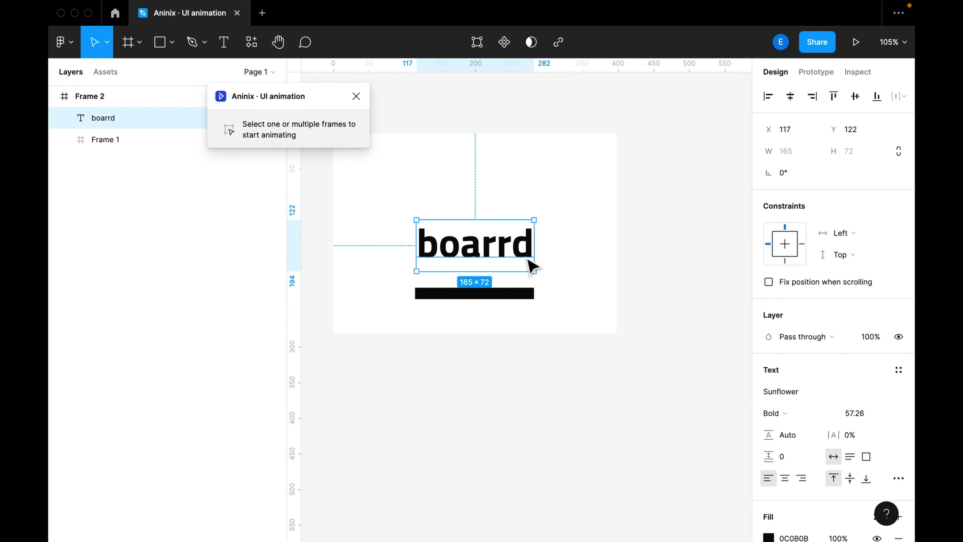
pyautogui.press('Down')
pyautogui.press('Down')
pyautogui.press('Down')
pyautogui.press('Down')
pyautogui.press('Down')
pyautogui.press('Down')
pyautogui.press('Down')
pyautogui.press('Down')
pyautogui.press('Down')
pyautogui.press('Down')
pyautogui.press('Down')
pyautogui.press('Down')
pyautogui.press('Down')
pyautogui.press('Down')
pyautogui.press('Down')
pyautogui.press('Down')
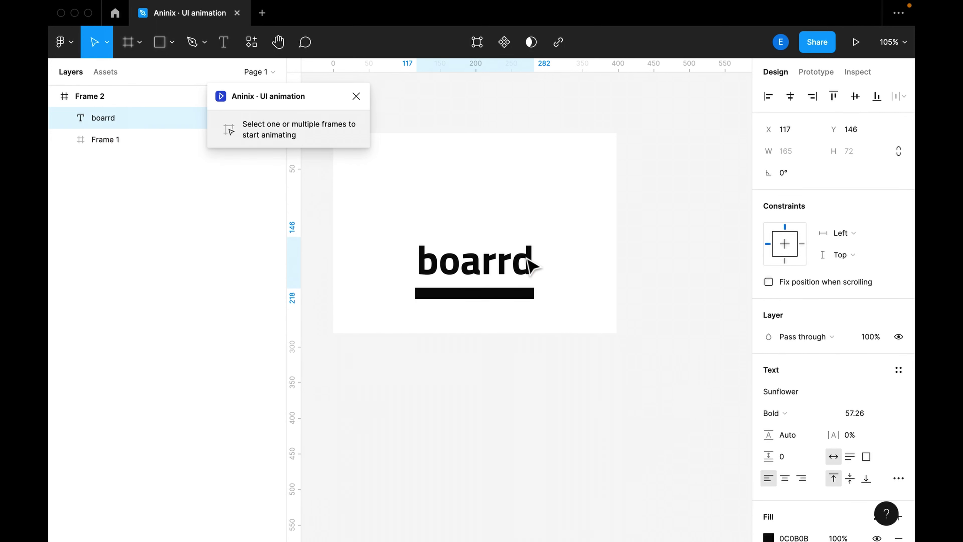
pyautogui.click(531, 296)
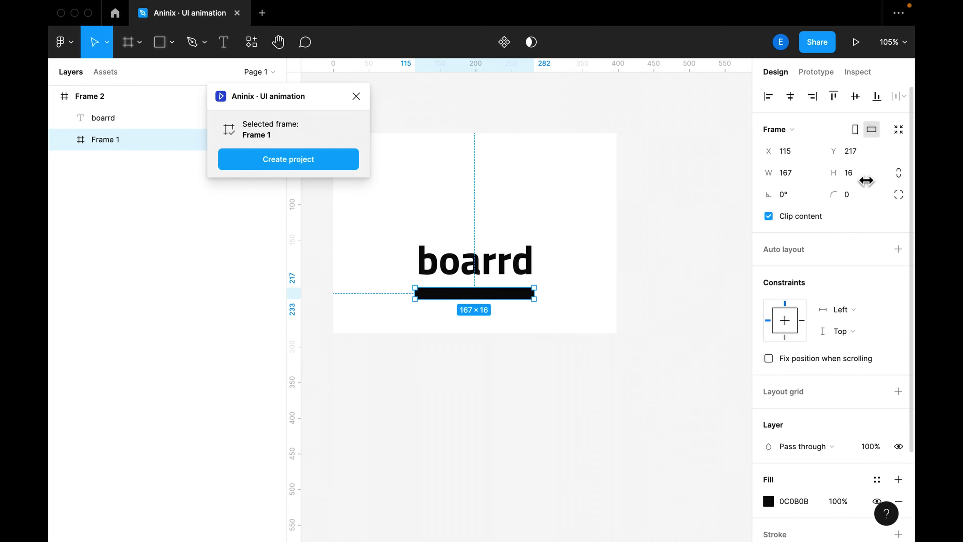
pyautogui.keyDown('shift'); pyautogui.click(529, 262); pyautogui.keyUp('shift')
pyautogui.press('Escape')
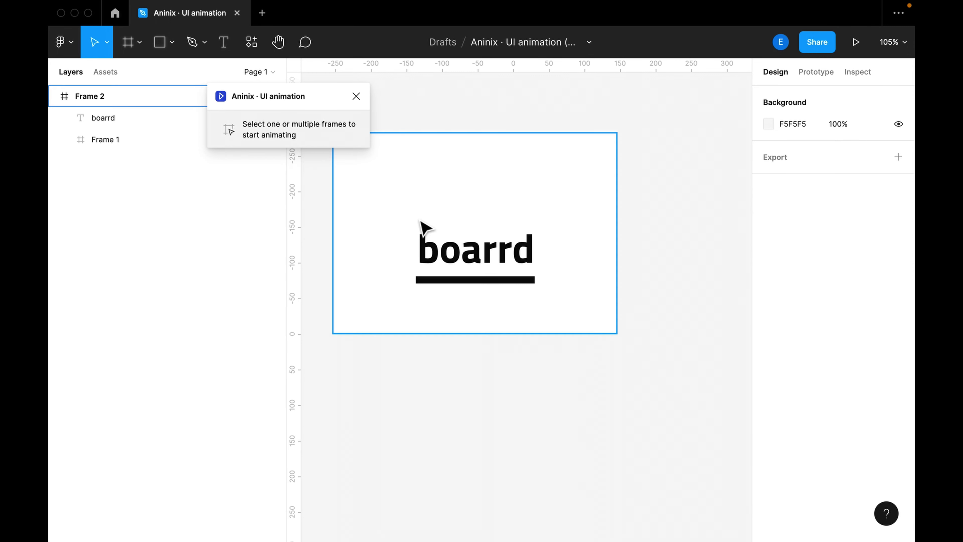
pyautogui.click(426, 224)
# - Create an Aninix project from Frame 2 and pan the preview to frame the wordmark
pyautogui.click(269, 167)
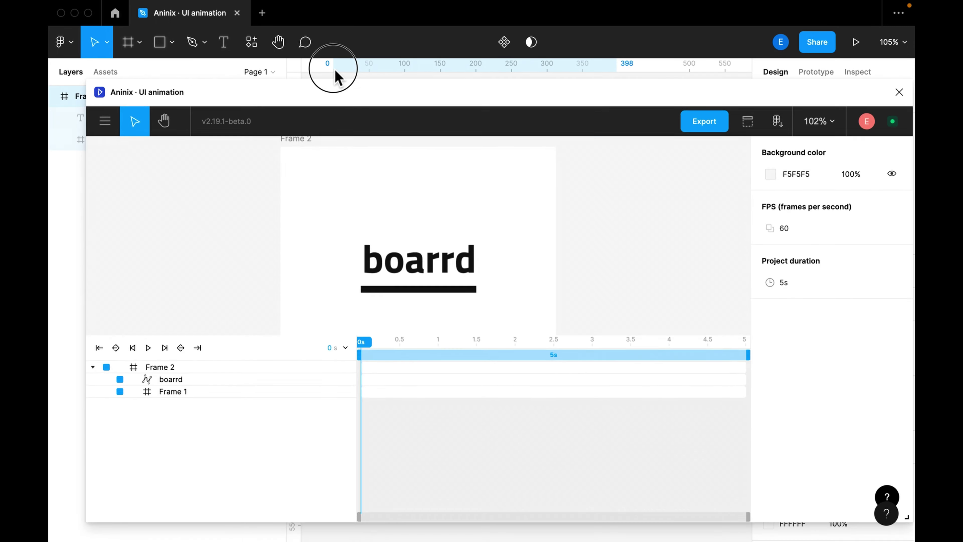
pyautogui.moveTo(350, 75); pyautogui.dragTo(349, 79)
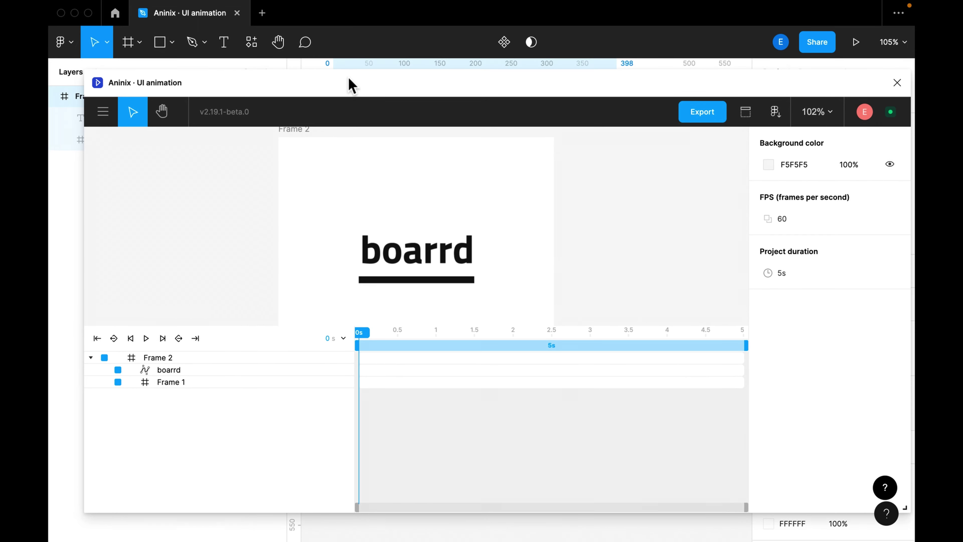
pyautogui.click(165, 114)
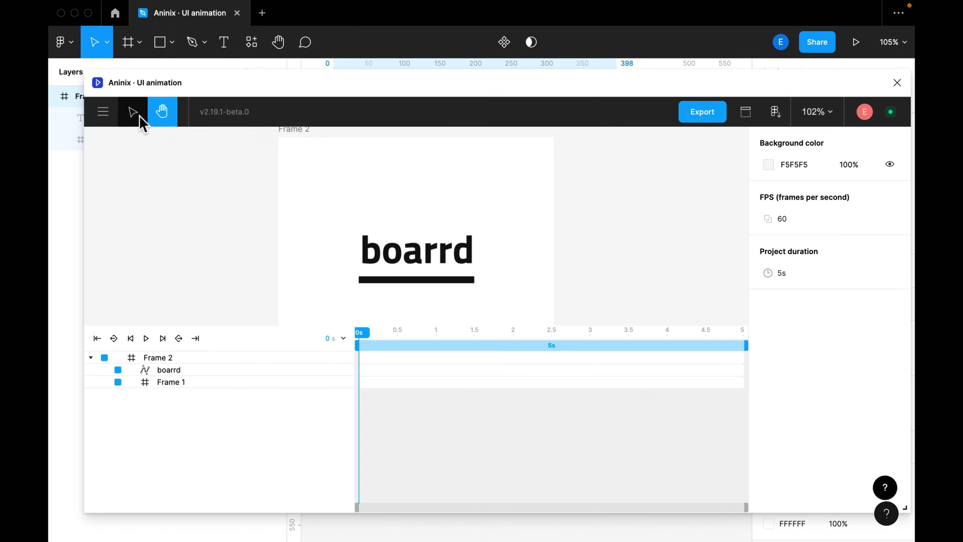
pyautogui.click(131, 116)
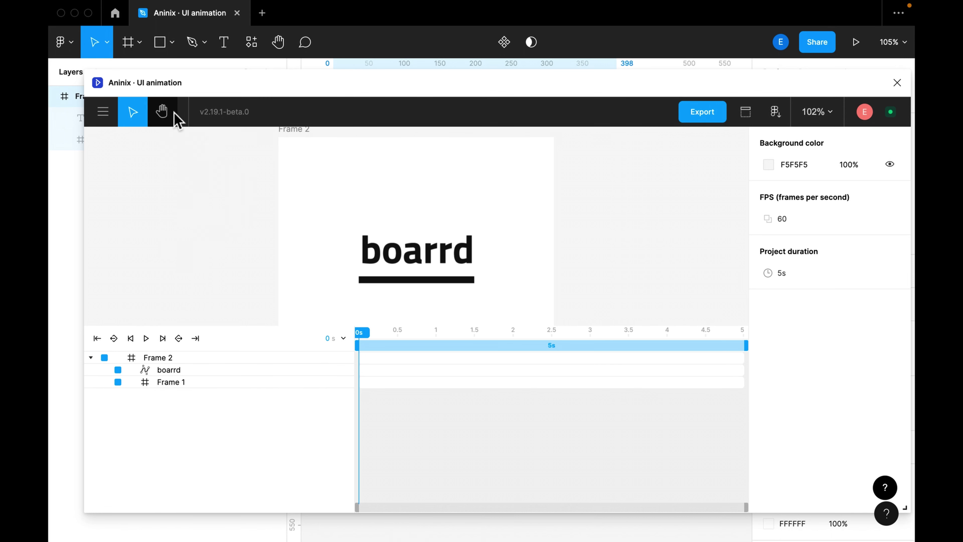
pyautogui.click(162, 111)
pyautogui.moveTo(326, 228); pyautogui.dragTo(363, 178)
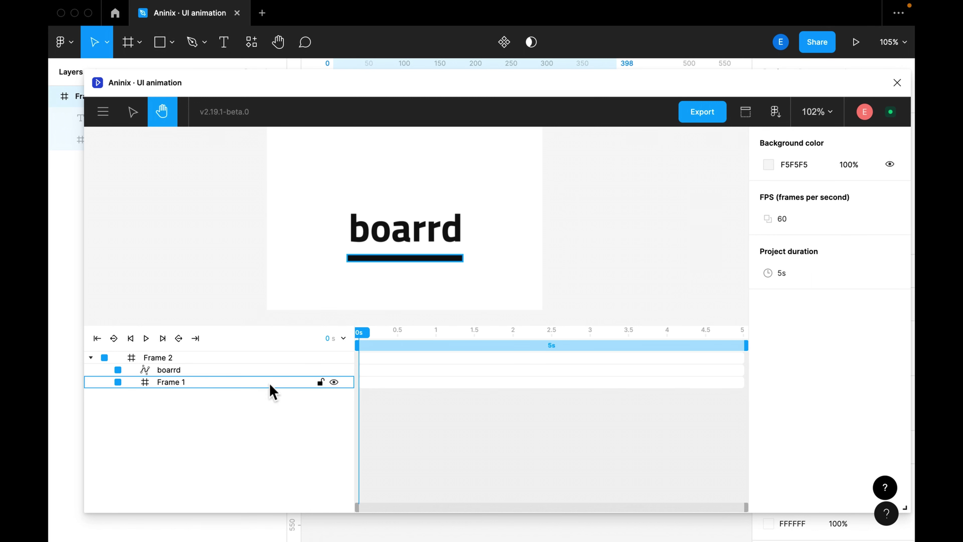
pyautogui.moveTo(358, 420); pyautogui.dragTo(317, 428)
pyautogui.hscroll(-3, 158, 152)
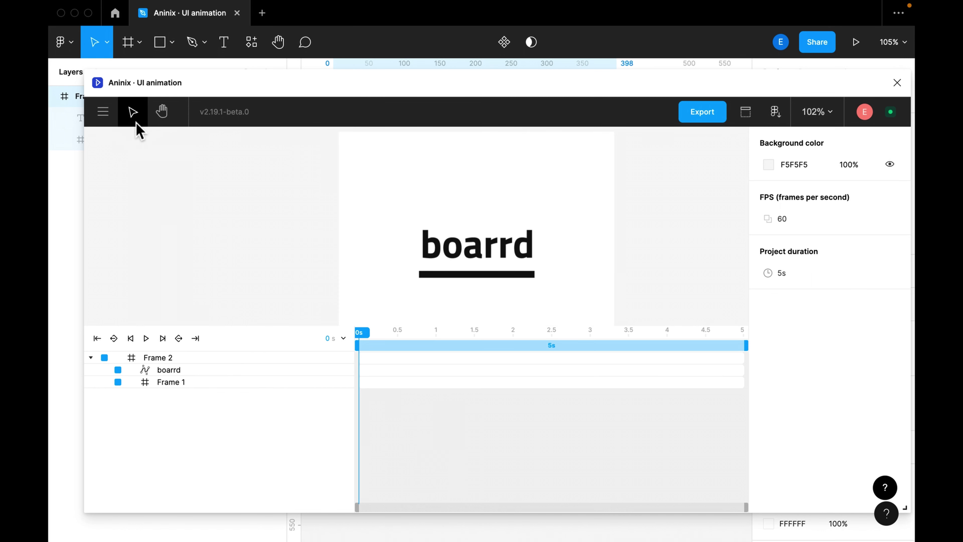
# - Browse the Aninix editor's main menu options
pyautogui.click(110, 120)
pyautogui.moveTo(131, 144)
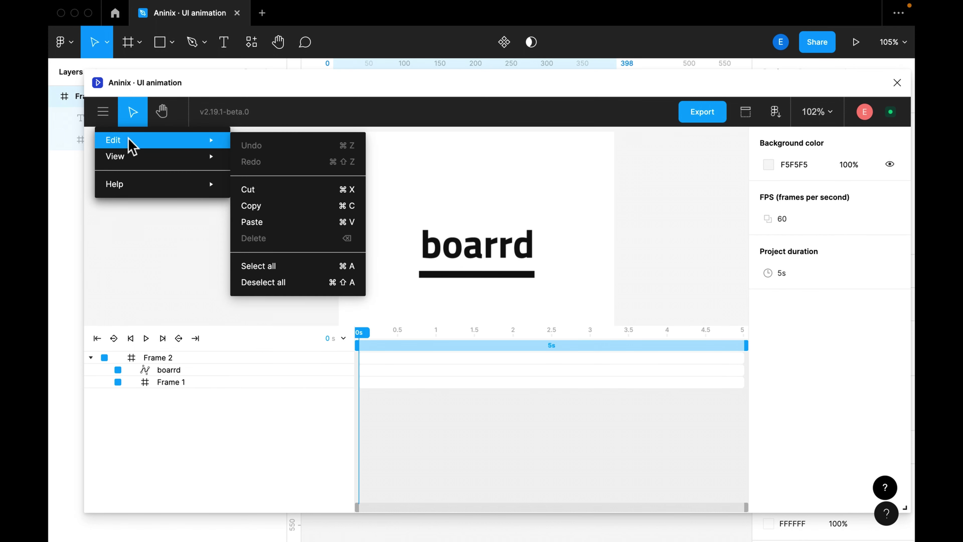
pyautogui.moveTo(153, 188)
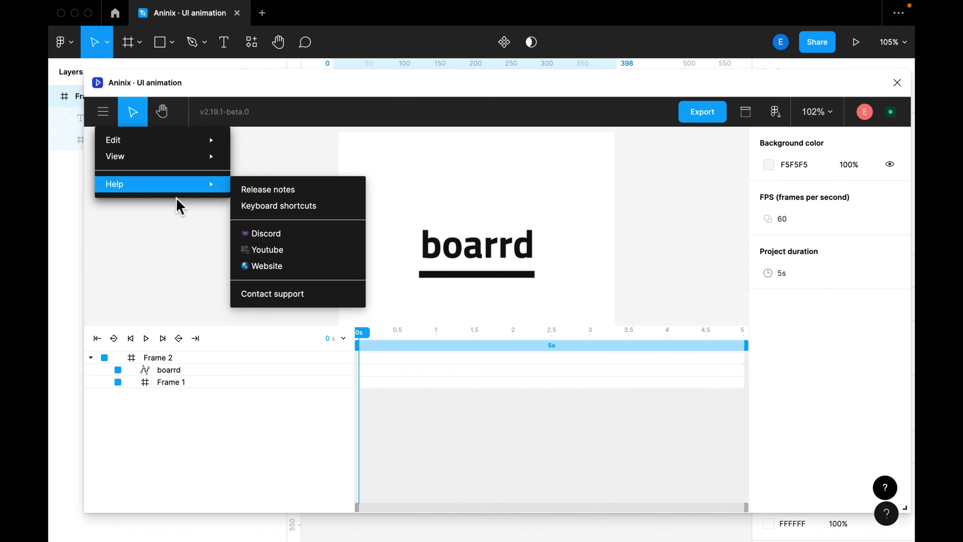
pyautogui.click(492, 262)
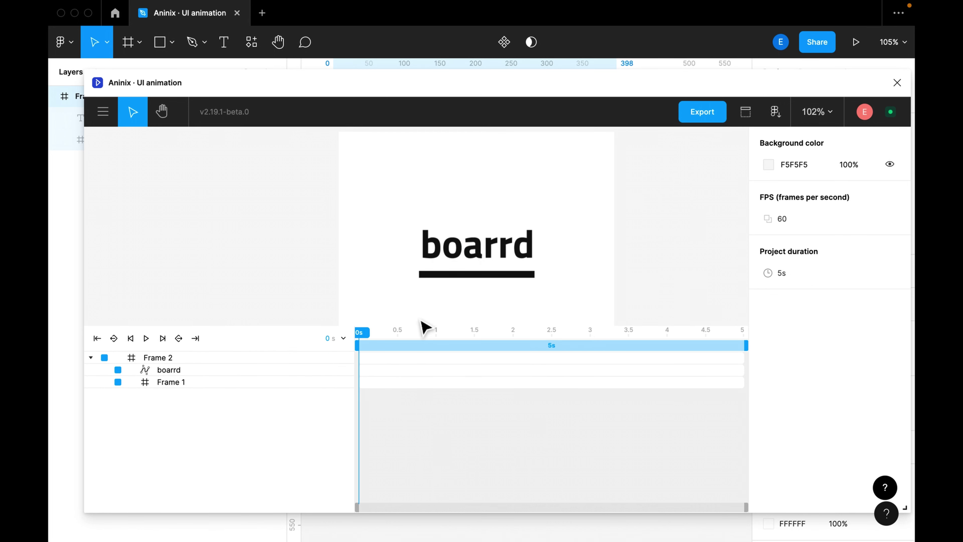
# - Scrub the 5 s timeline, then change the frame rate from 60 to 30 FPS
pyautogui.moveTo(362, 332); pyautogui.dragTo(608, 345)
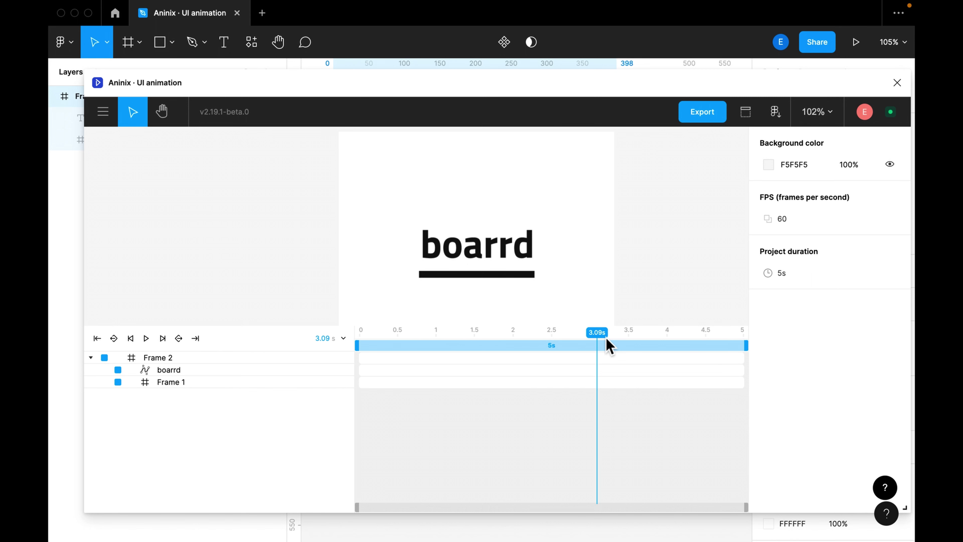
pyautogui.moveTo(596, 332); pyautogui.dragTo(516, 334)
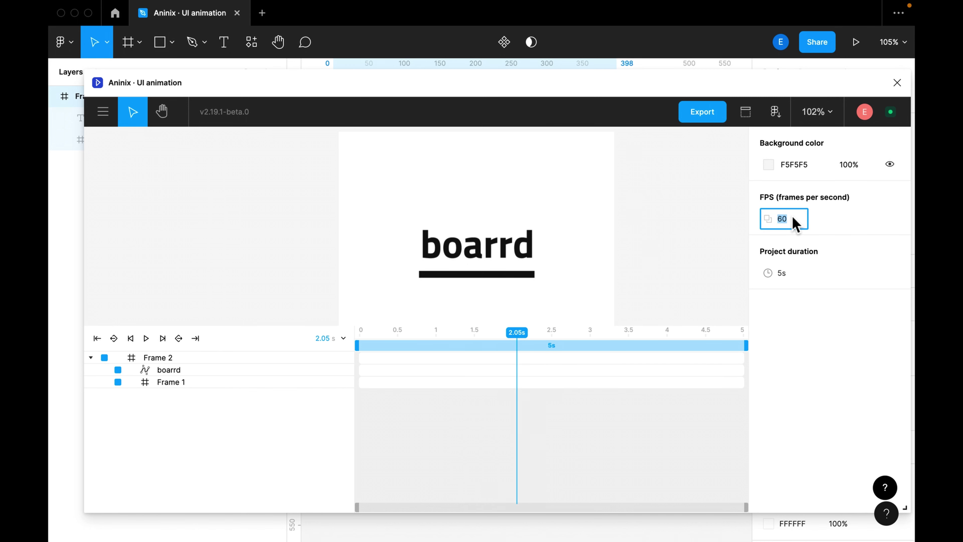
pyautogui.write('30')
pyautogui.press('Return')
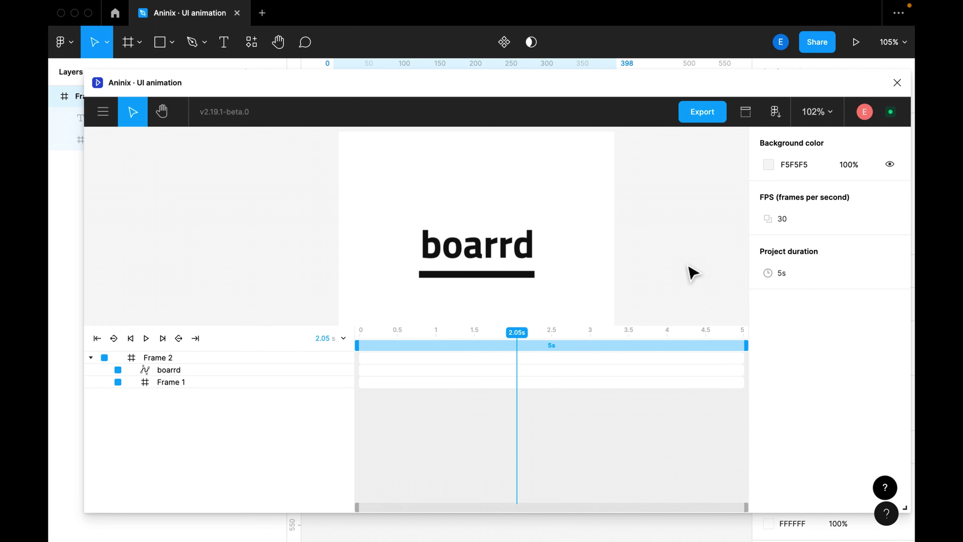
pyautogui.click(686, 254)
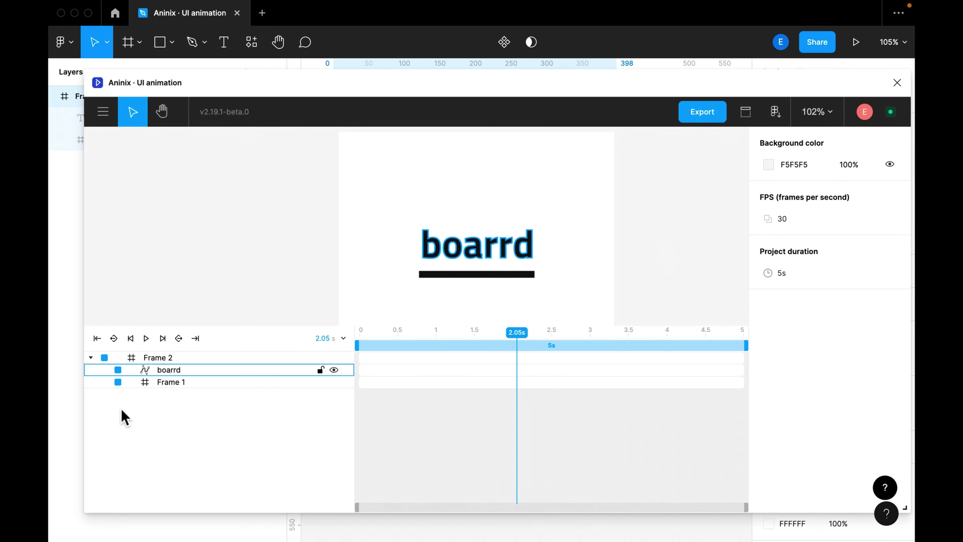
# - Select the boarrd layer and move it up above the frame, to about Y 62
pyautogui.click(207, 375)
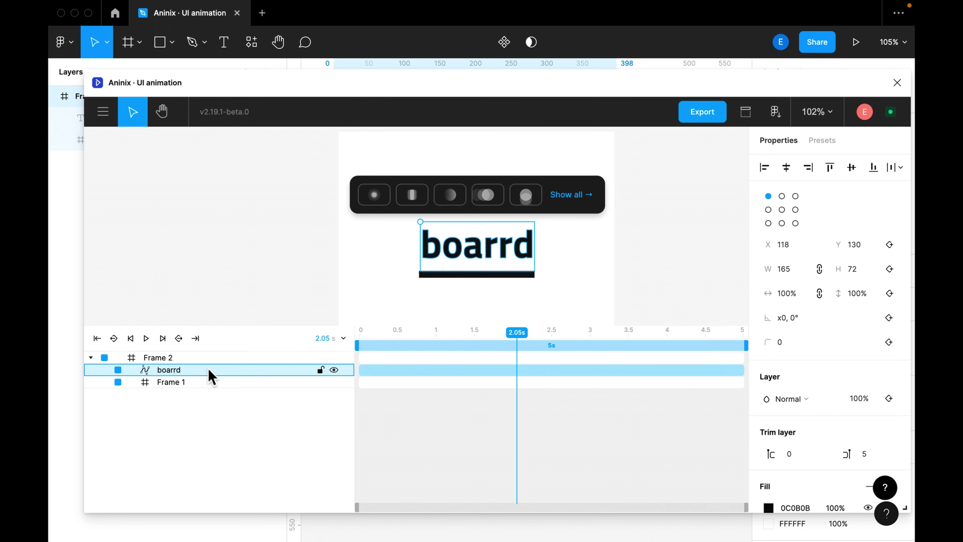
pyautogui.click(206, 384)
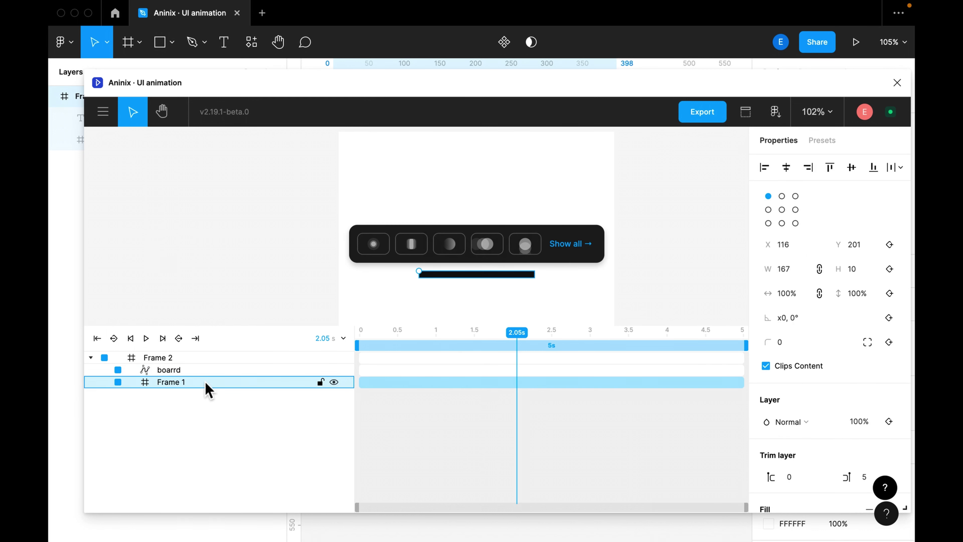
pyautogui.click(211, 370)
pyautogui.click(487, 257)
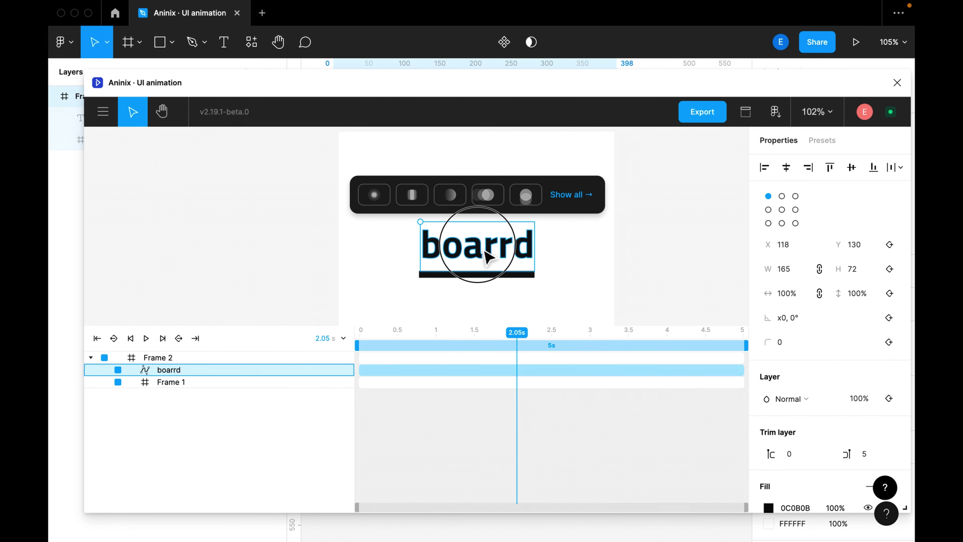
pyautogui.moveTo(487, 257); pyautogui.dragTo(485, 202)
pyautogui.moveTo(487, 210); pyautogui.dragTo(486, 209)
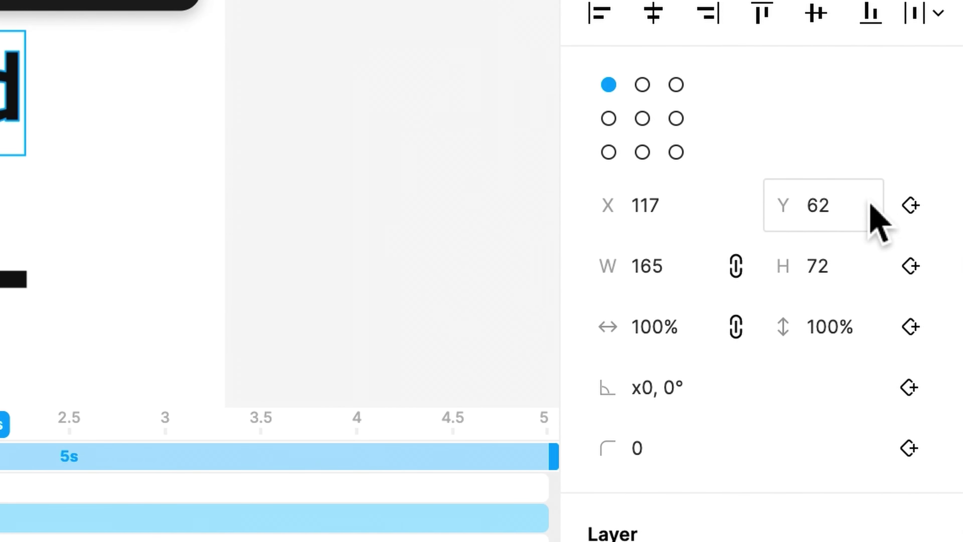
pyautogui.click(845, 215)
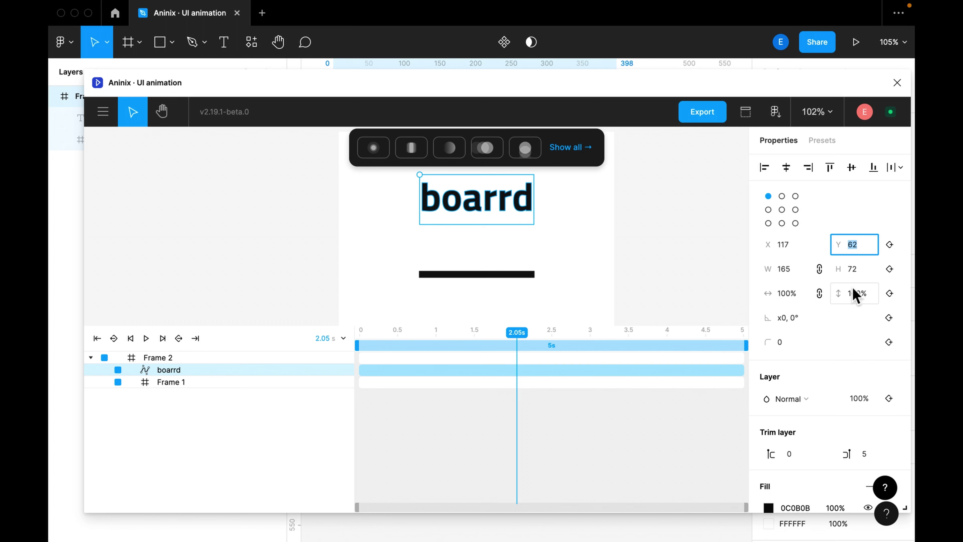
# - At 0 s, raise boarrd to Y 25 and record its starting Position keyframe
pyautogui.scroll(-5, 868, 323)
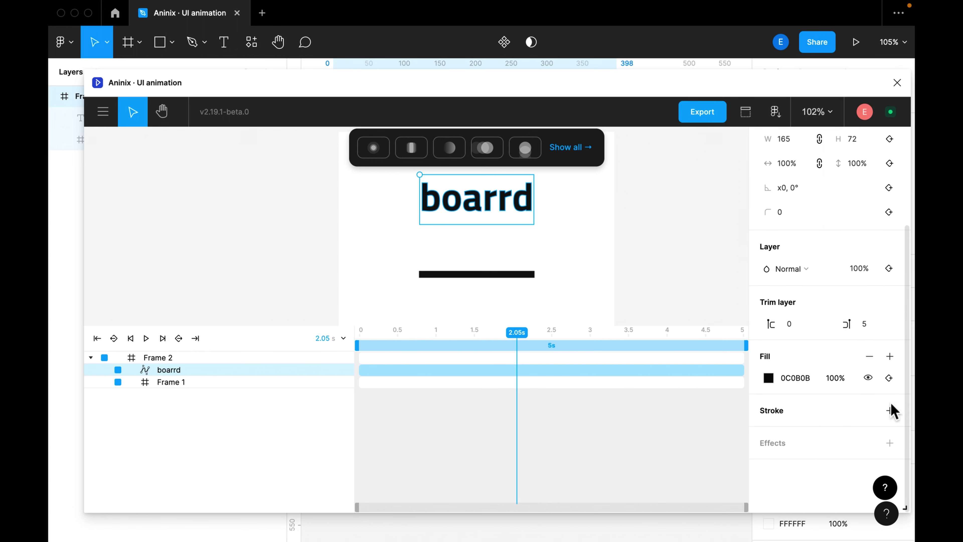
pyautogui.scroll(5, 904, 406)
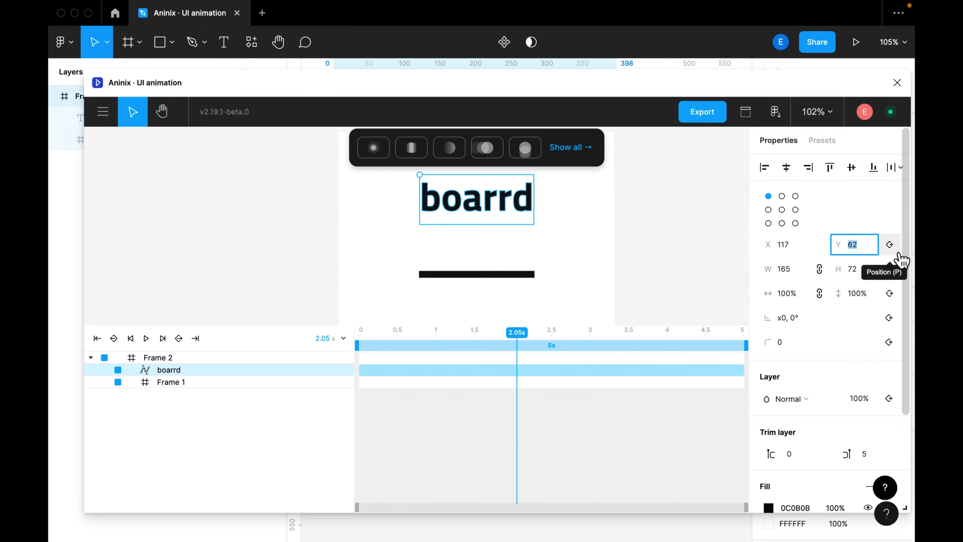
pyautogui.moveTo(527, 334); pyautogui.dragTo(339, 307)
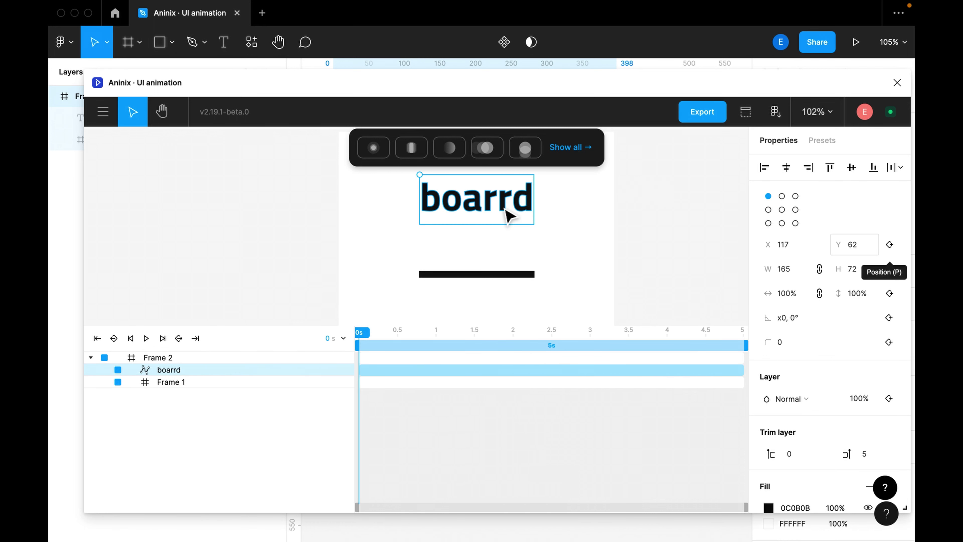
pyautogui.moveTo(479, 215); pyautogui.dragTo(494, 165)
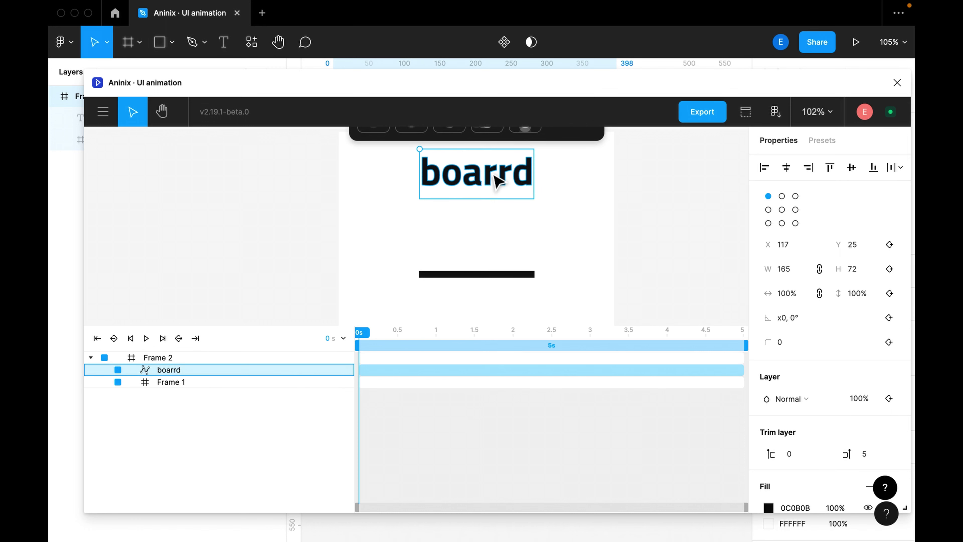
pyautogui.click(889, 244)
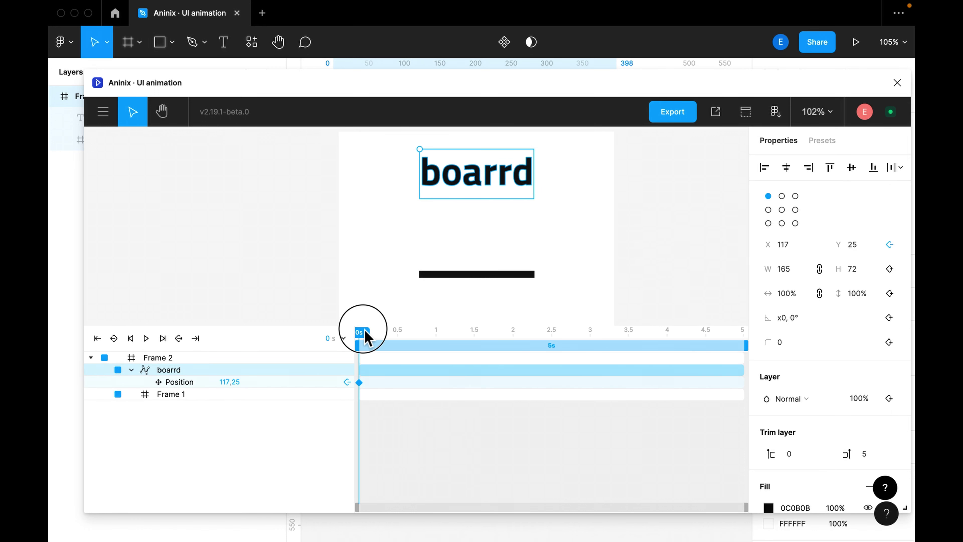
# - Adjust boarrd's starting position, play the drop, and undo its end-position keyframe
pyautogui.moveTo(366, 332); pyautogui.dragTo(445, 335)
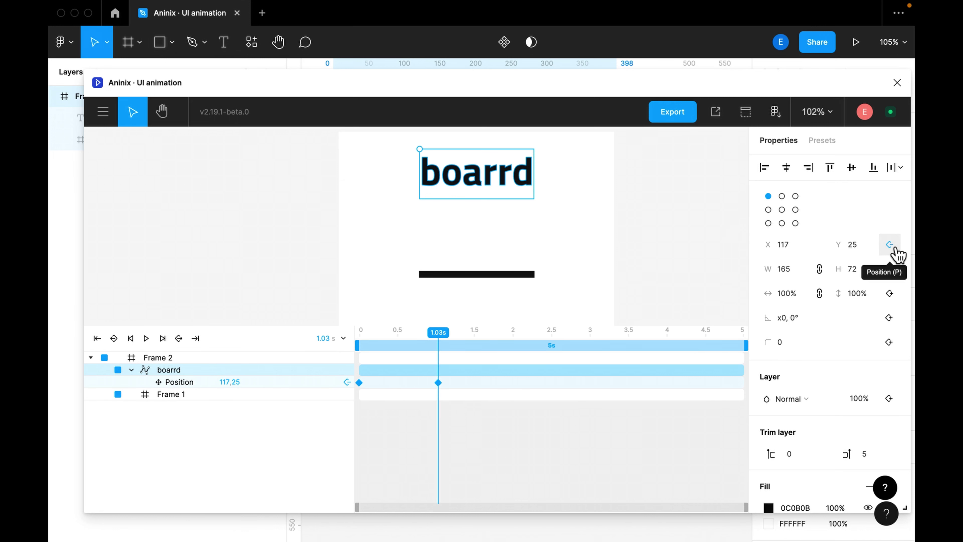
pyautogui.moveTo(444, 339); pyautogui.dragTo(356, 334)
pyautogui.moveTo(479, 175); pyautogui.dragTo(487, 230)
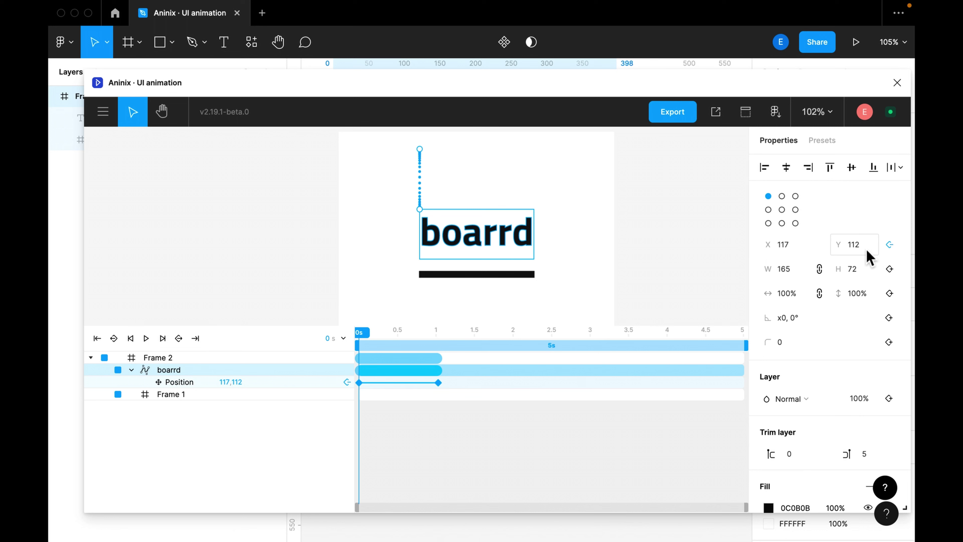
pyautogui.moveTo(367, 342)
pyautogui.mouseDown()
pyautogui.moveTo(424, 334)
pyautogui.moveTo(450, 343)
pyautogui.moveTo(363, 344)
pyautogui.mouseUp()
pyautogui.press('space')
pyautogui.press('space')
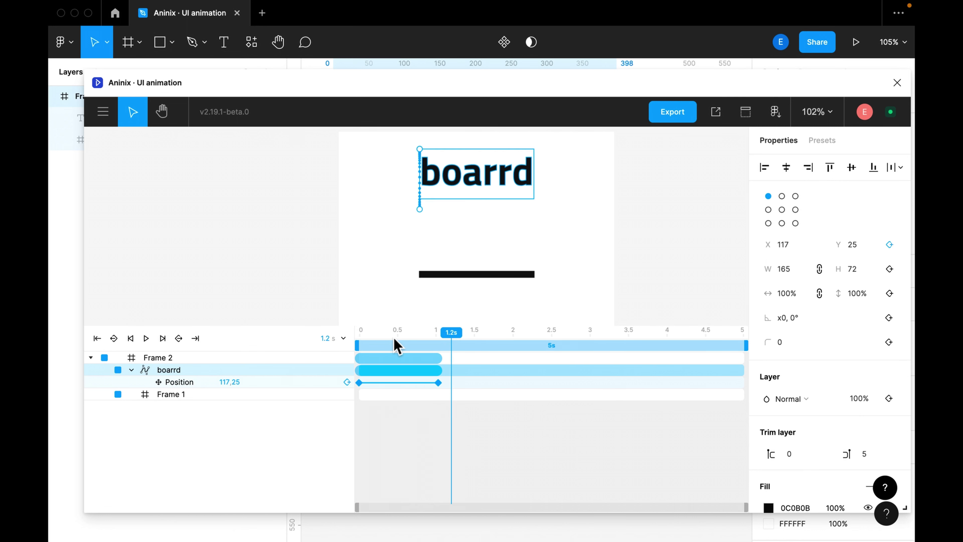
pyautogui.moveTo(461, 333); pyautogui.dragTo(350, 332)
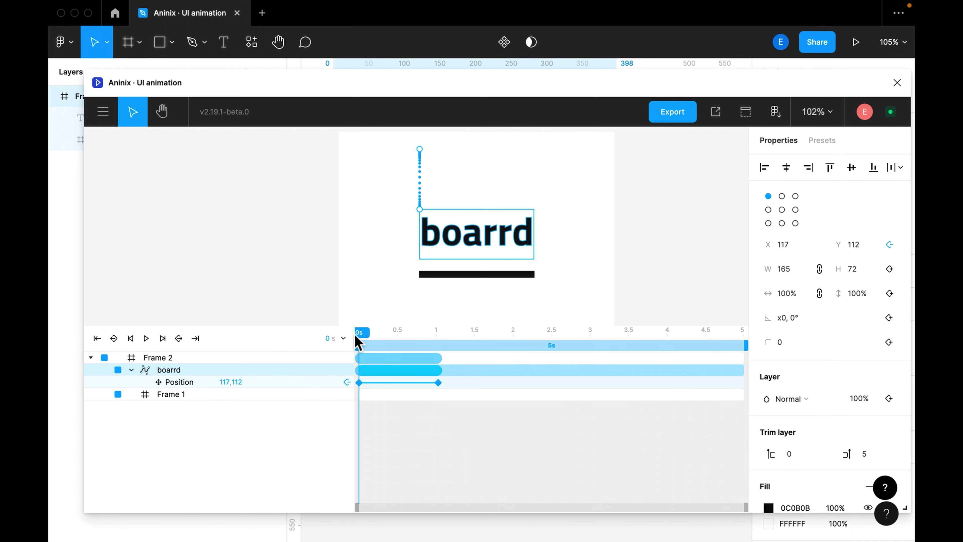
pyautogui.press('super+z')
pyautogui.press('super+z')
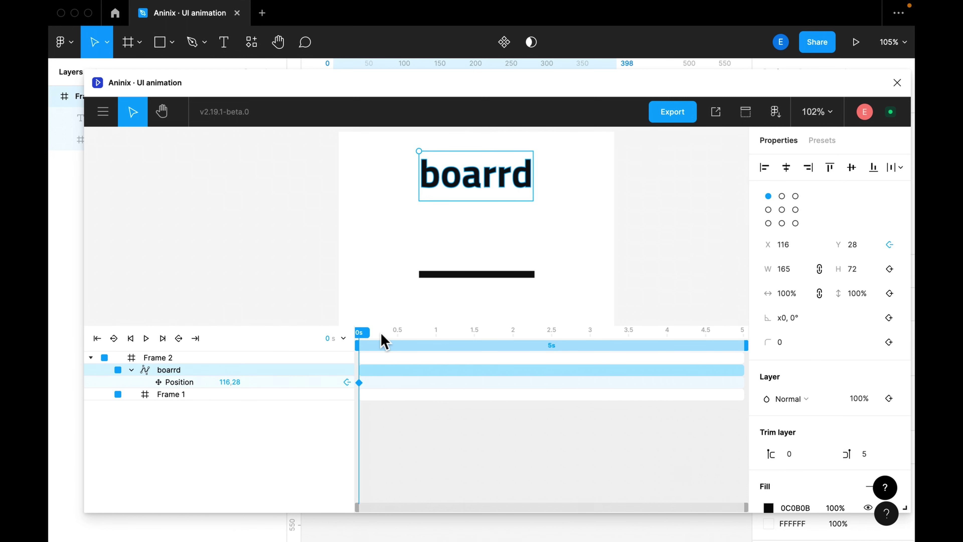
pyautogui.press('super+shift+z')
pyautogui.press('super+z')
# - At 1.05 s drop boarrd to Y 115 just above the bar and play it back
pyautogui.moveTo(364, 330); pyautogui.dragTo(445, 332)
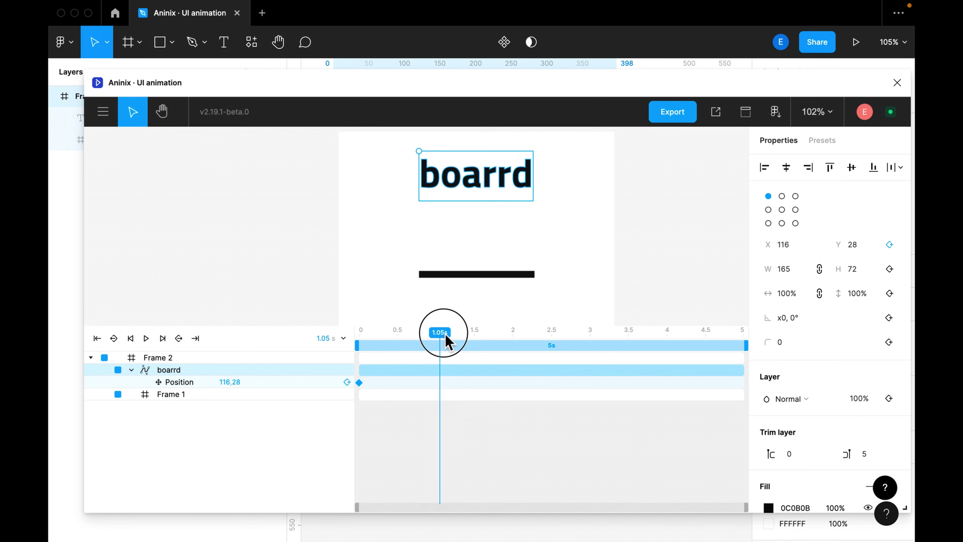
pyautogui.click(494, 185)
pyautogui.moveTo(492, 180); pyautogui.dragTo(494, 247)
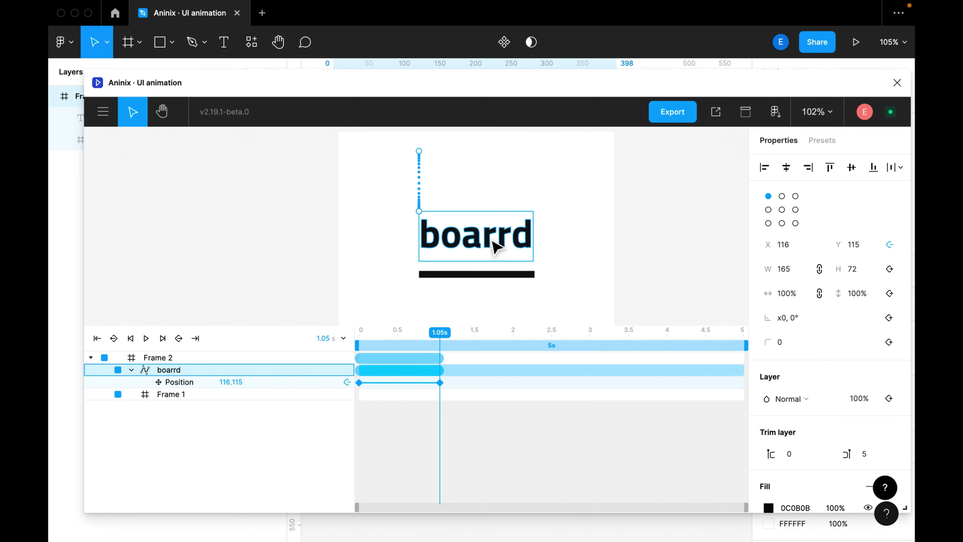
pyautogui.moveTo(441, 334); pyautogui.dragTo(334, 355)
pyautogui.press('space')
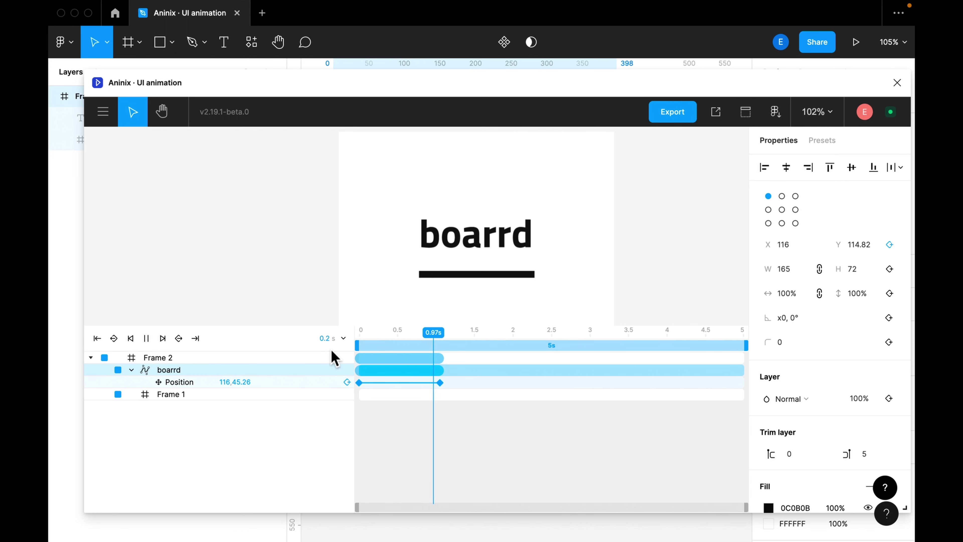
pyautogui.press('space')
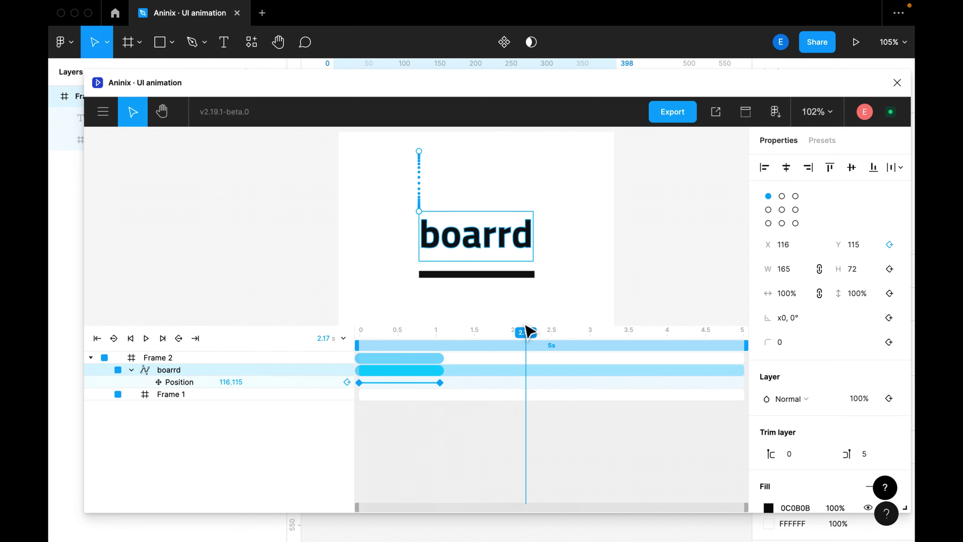
pyautogui.moveTo(524, 337); pyautogui.dragTo(344, 296)
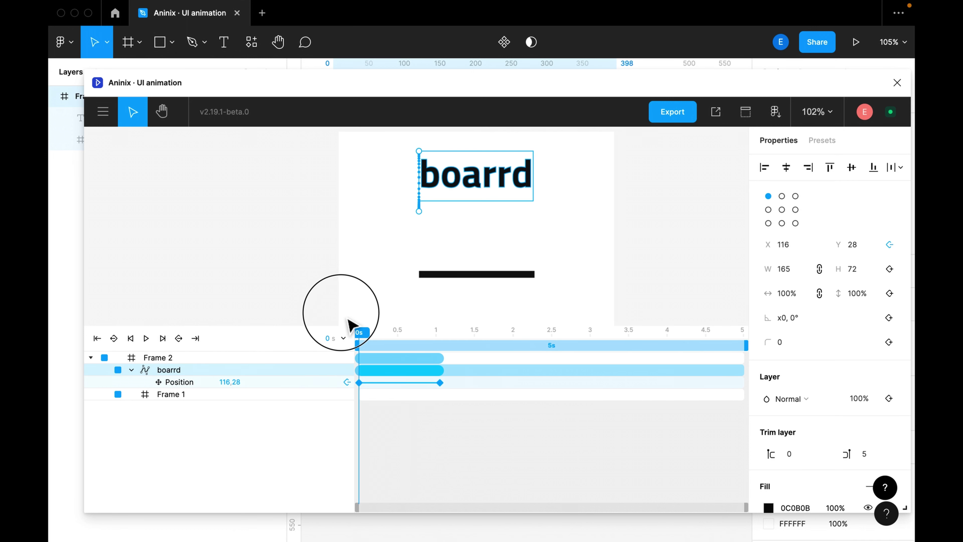
# - Set the underline bar's fill opacity to 0% and keyframe it at 0 s
pyautogui.click(515, 286)
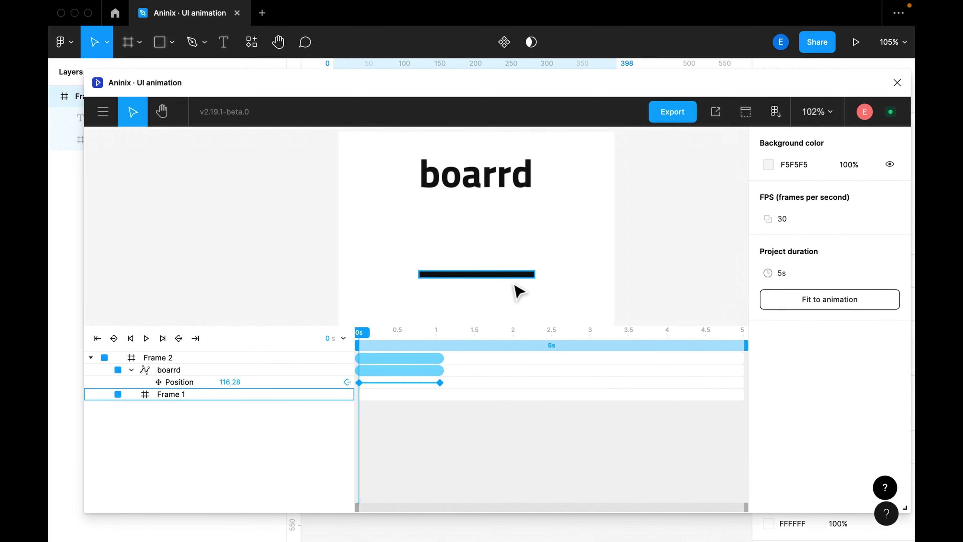
pyautogui.click(514, 284)
pyautogui.scroll(-1, 516, 286)
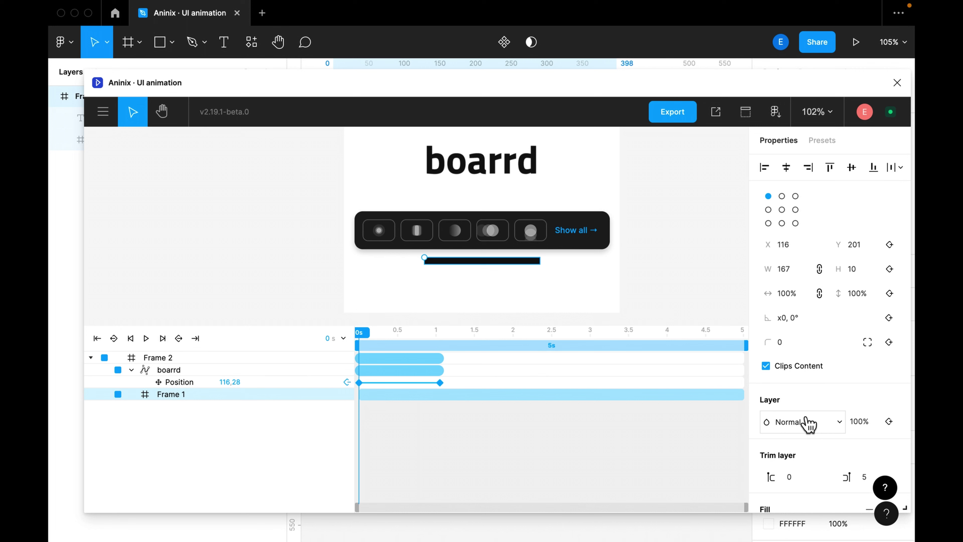
pyautogui.scroll(-5, 830, 377)
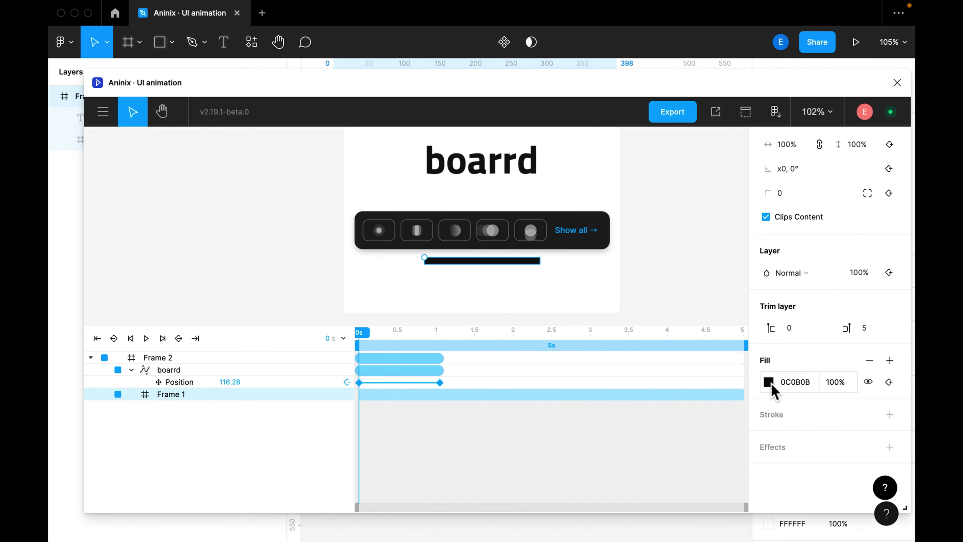
pyautogui.click(768, 382)
pyautogui.moveTo(657, 453); pyautogui.dragTo(634, 461)
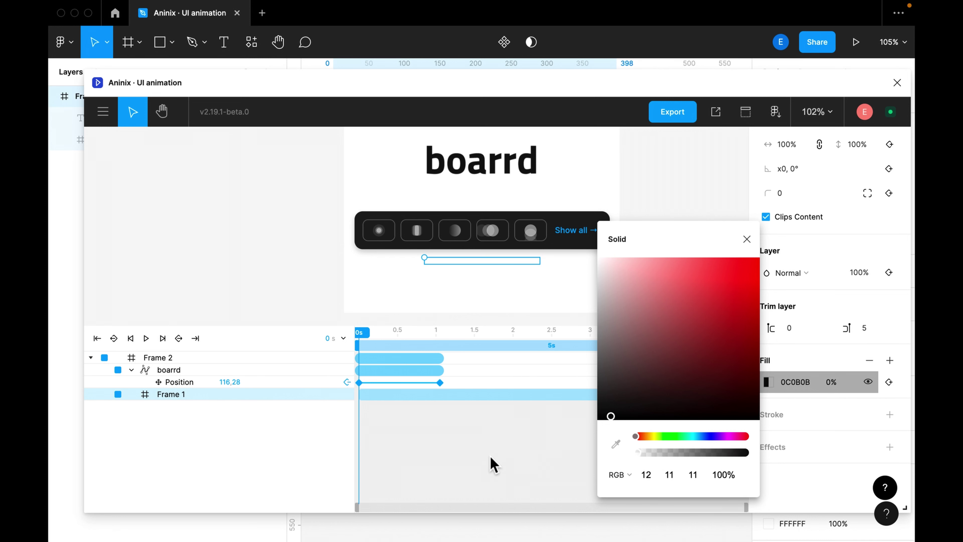
pyautogui.click(506, 445)
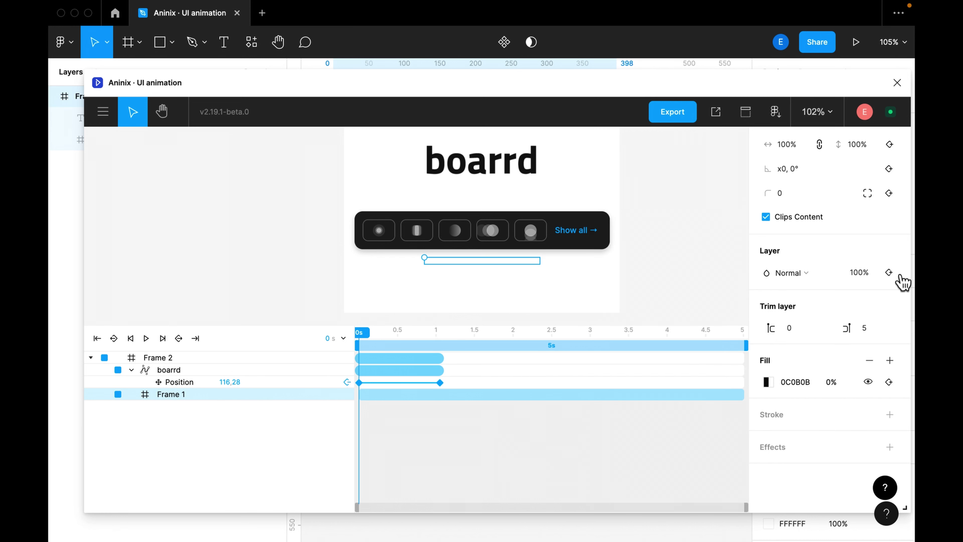
pyautogui.click(889, 381)
# - At 1.05 s set the bar's fill opacity to 100%, then rewind to 0 s
pyautogui.moveTo(360, 333); pyautogui.dragTo(452, 334)
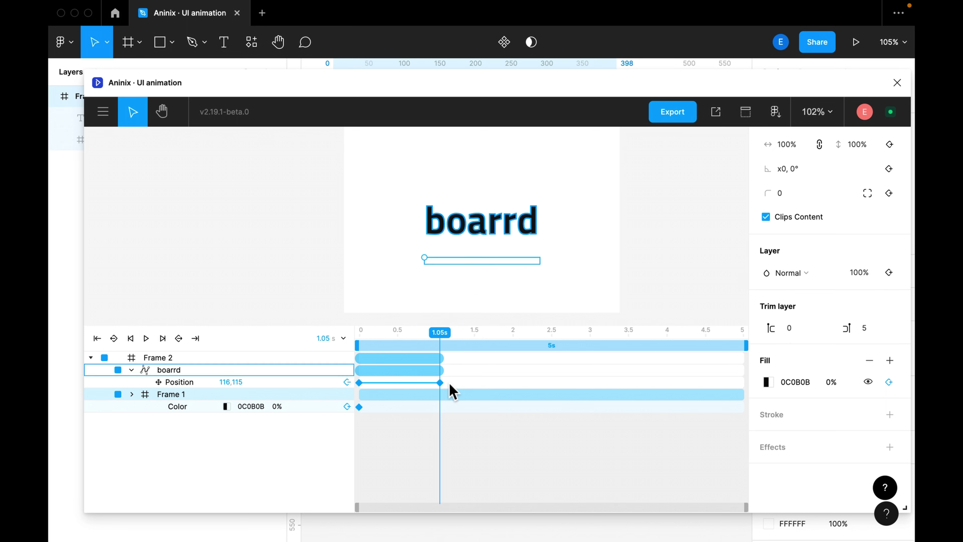
pyautogui.click(769, 384)
pyautogui.moveTo(678, 456); pyautogui.dragTo(765, 458)
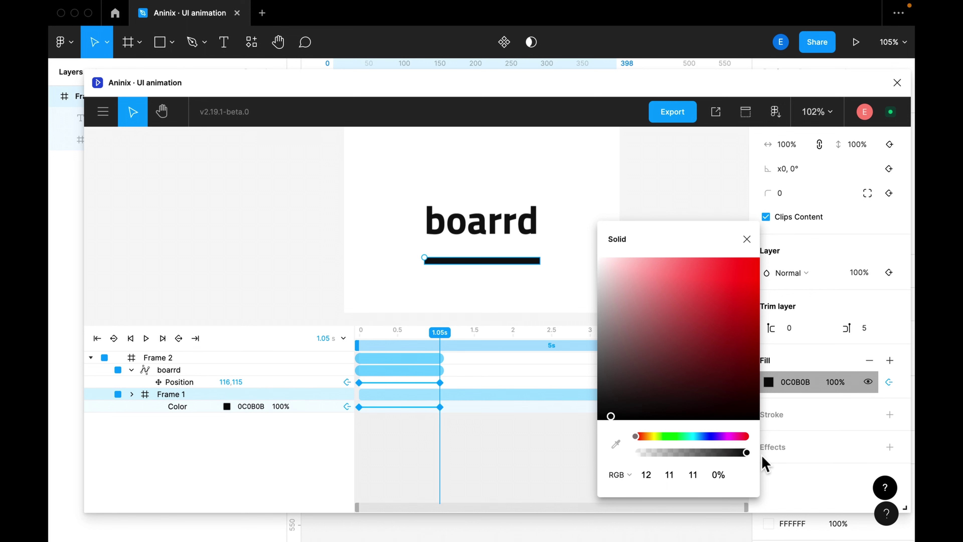
pyautogui.click(449, 350)
pyautogui.moveTo(323, 340); pyautogui.dragTo(307, 338)
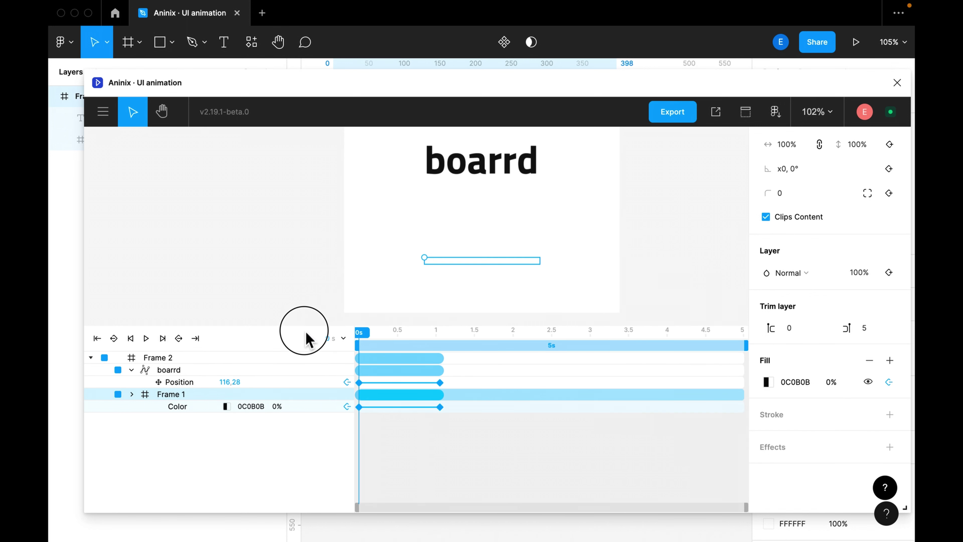
pyautogui.click(307, 285)
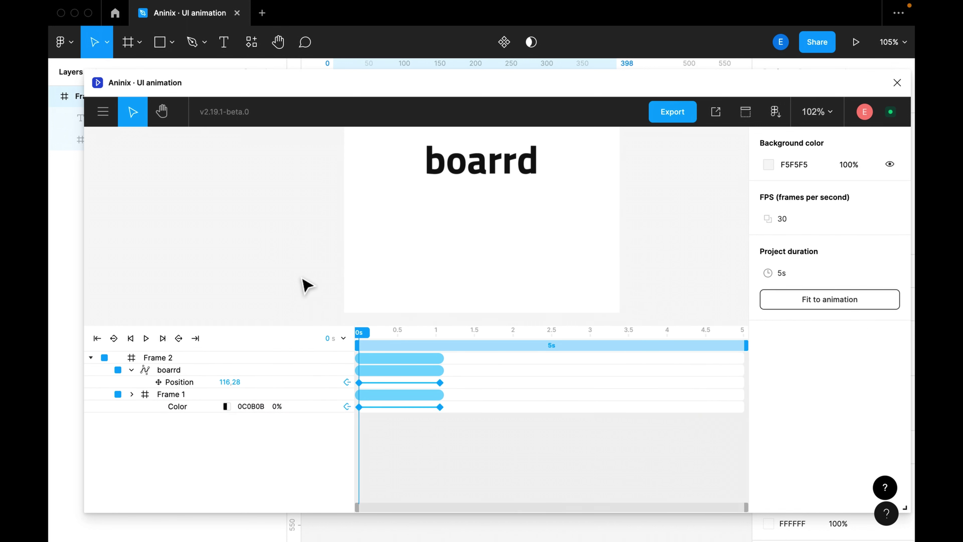
pyautogui.press('space')
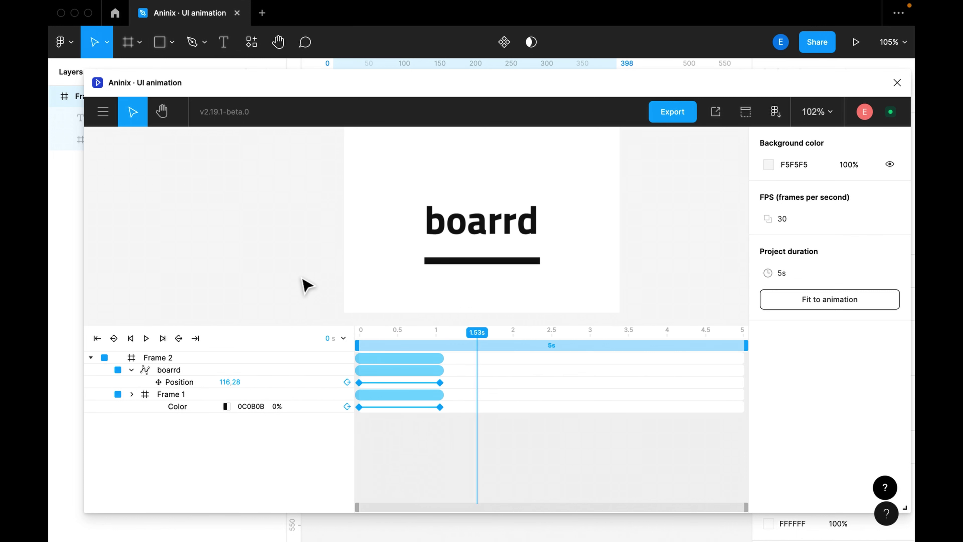
pyautogui.click(308, 338)
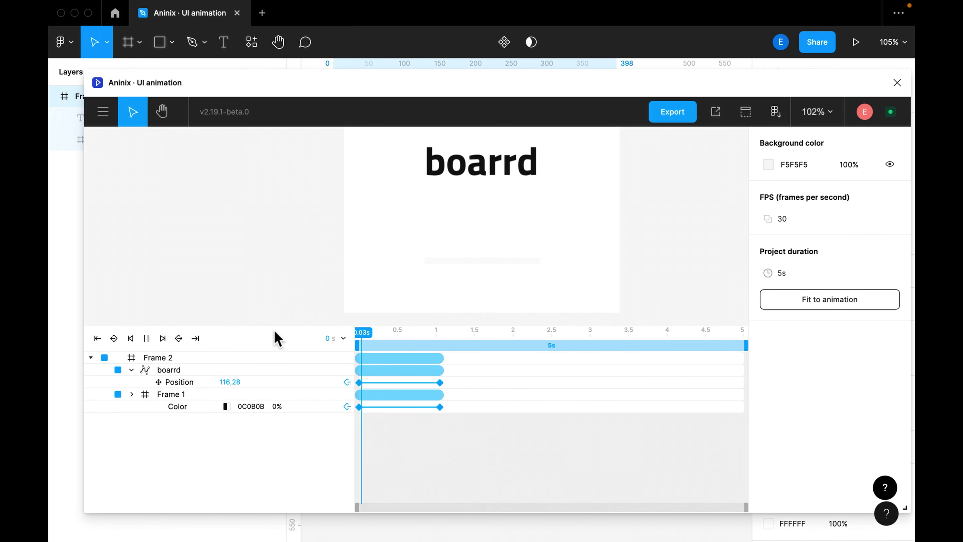
pyautogui.press('space')
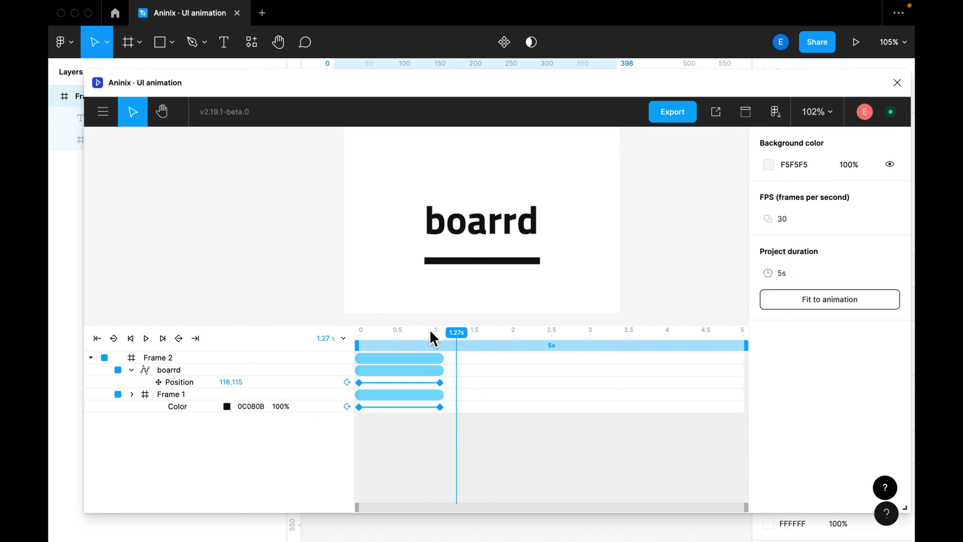
pyautogui.moveTo(457, 336); pyautogui.dragTo(368, 331)
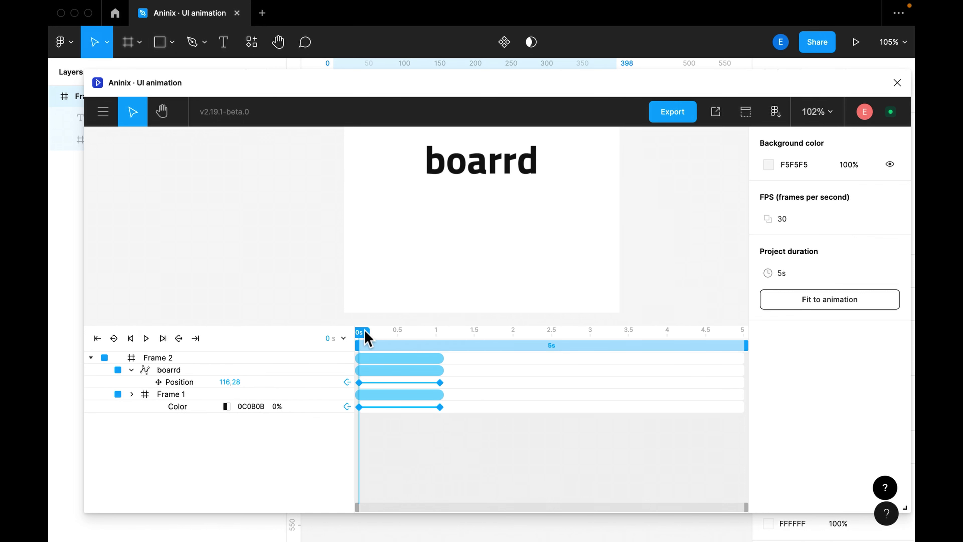
pyautogui.moveTo(366, 340); pyautogui.dragTo(333, 348)
pyautogui.press('space')
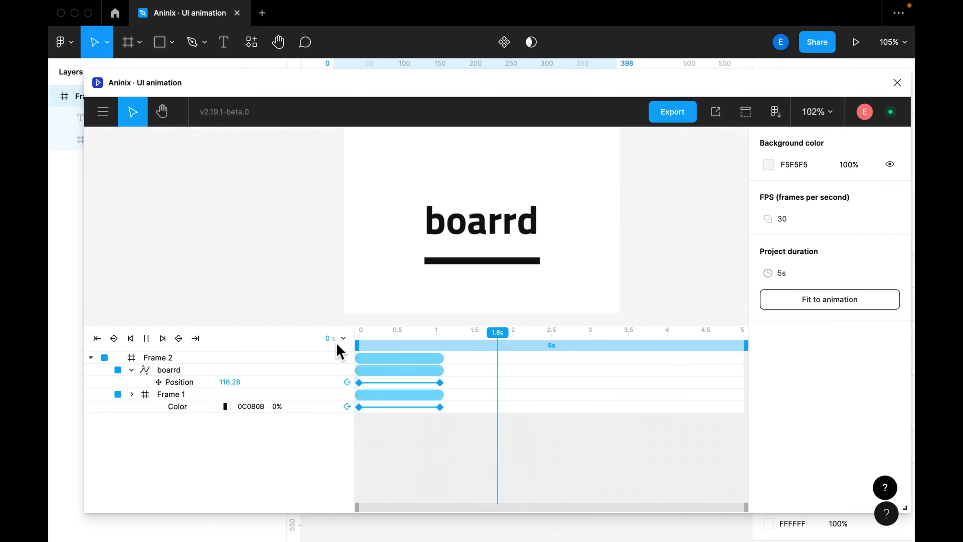
pyautogui.press('space')
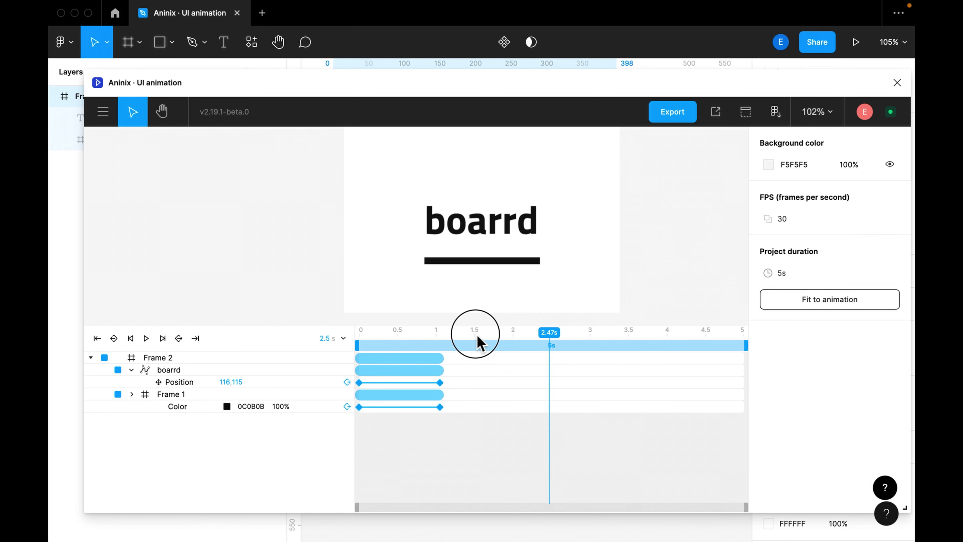
pyautogui.press('space')
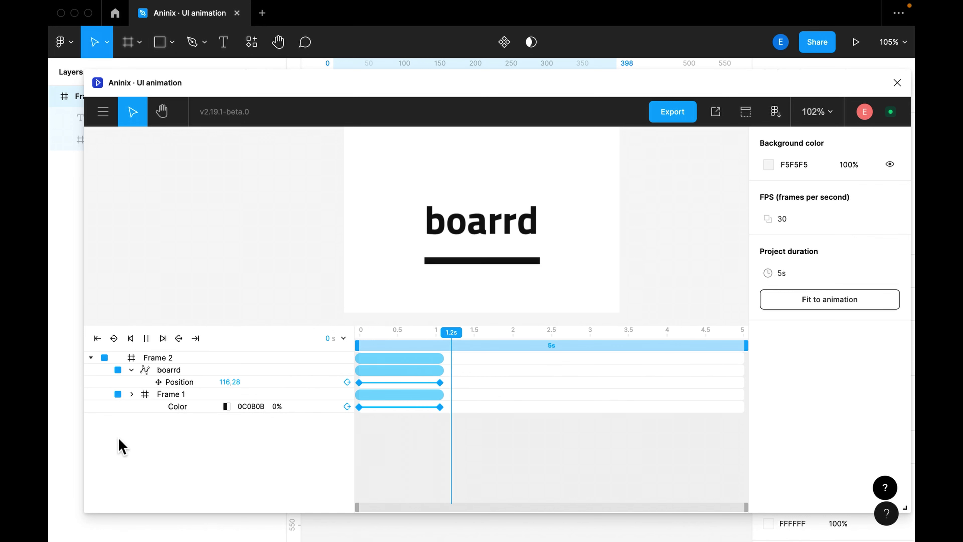
pyautogui.press('space')
# - Fit the Aninix project duration to the animation (1.05 s) and rewind to the first frame
pyautogui.click(858, 304)
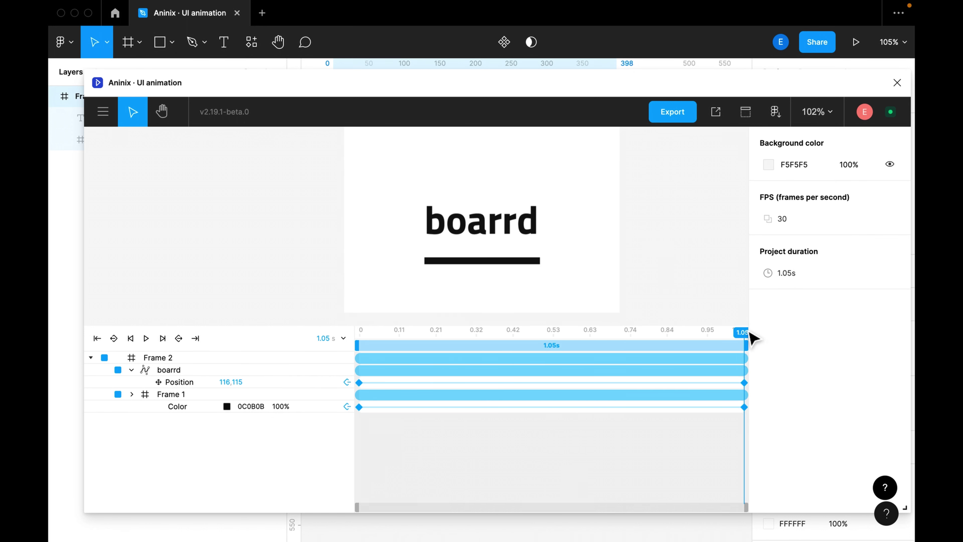
pyautogui.moveTo(748, 342); pyautogui.dragTo(282, 361)
pyautogui.click(275, 362)
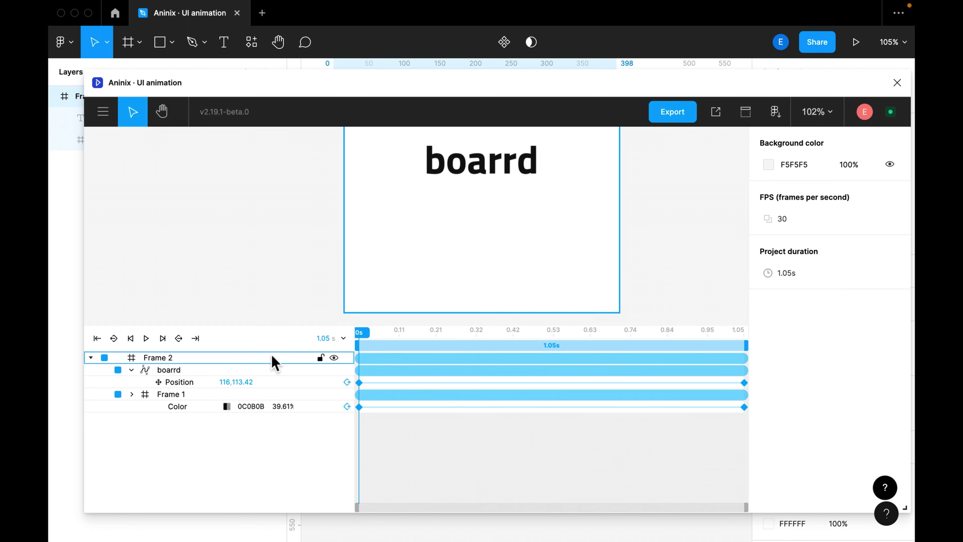
# - Play back the trimmed boarrd drop and underline fade to check it, then rewind
pyautogui.press('space')
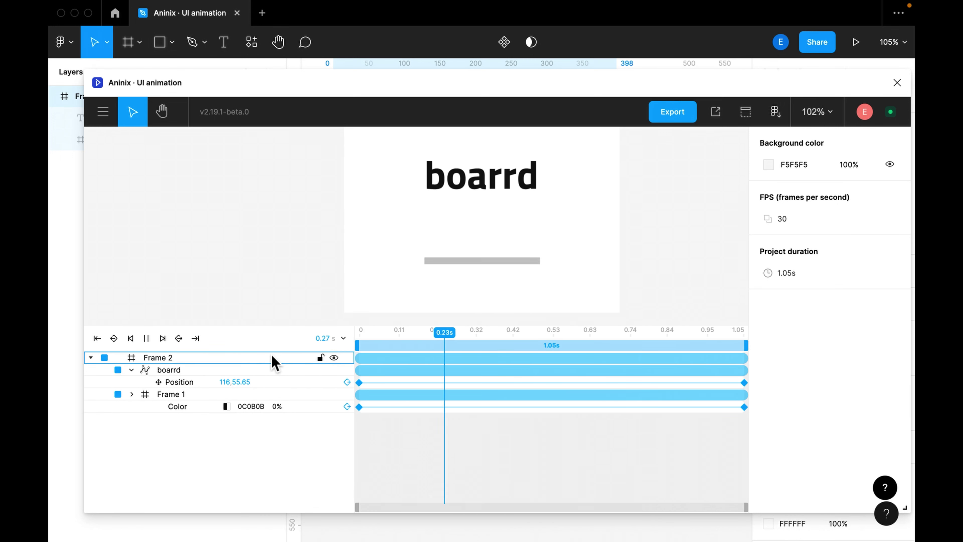
pyautogui.press('space')
pyautogui.press('space')
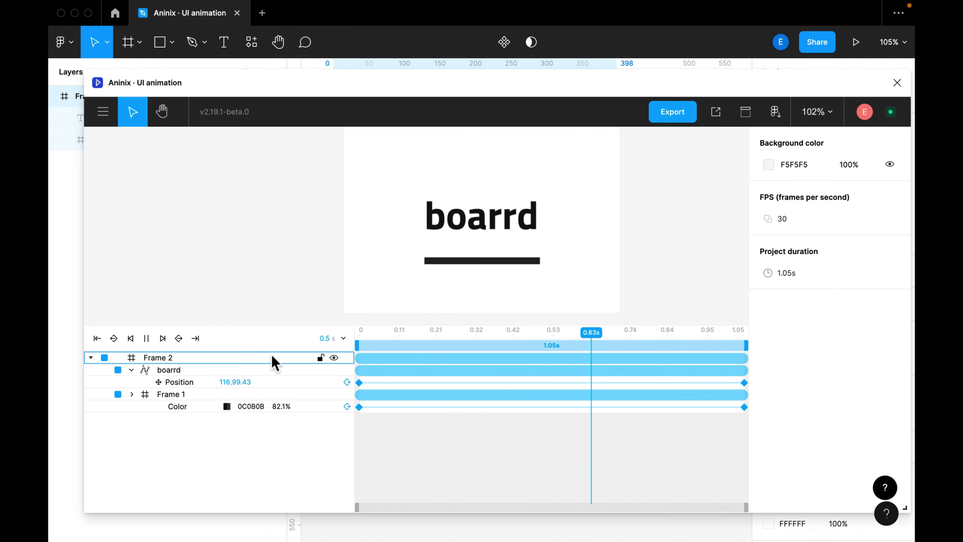
pyautogui.press('space')
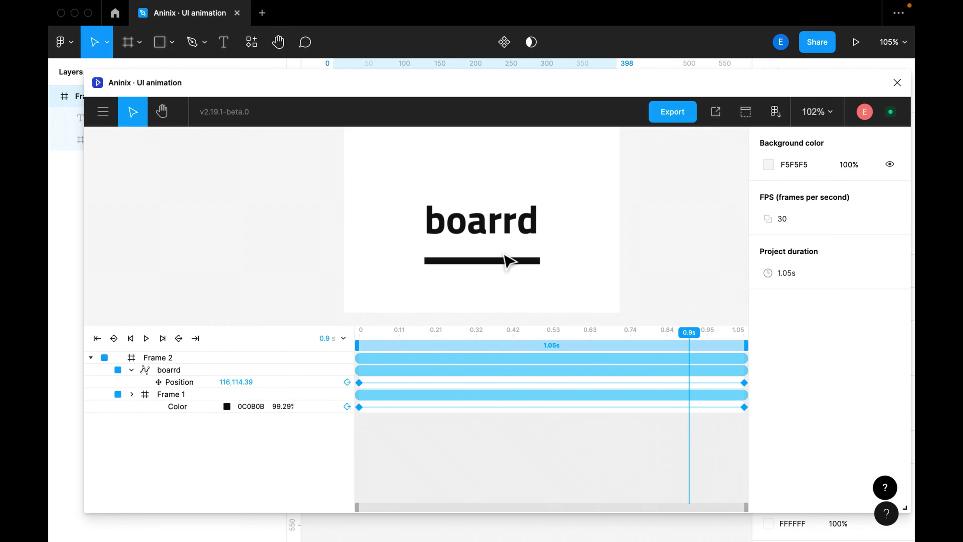
pyautogui.click(540, 262)
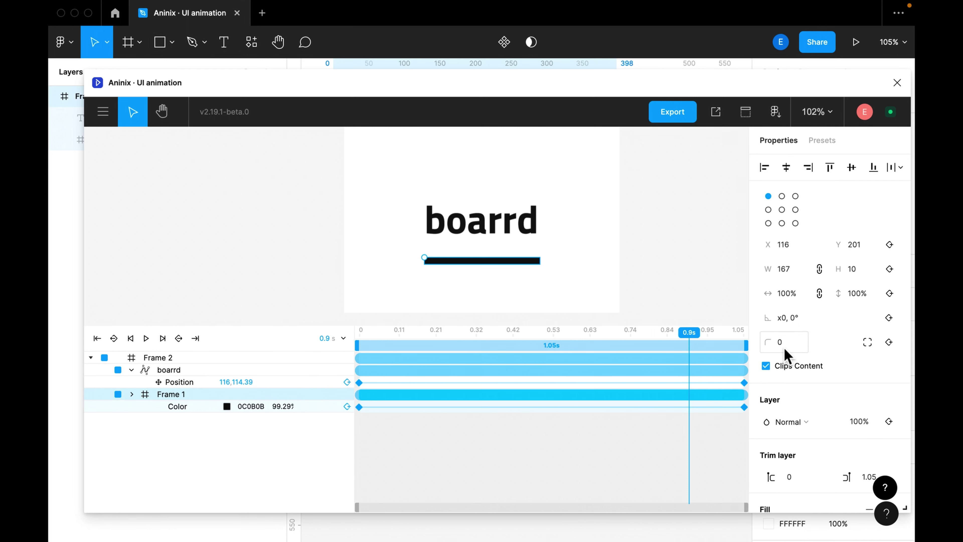
pyautogui.click(726, 279)
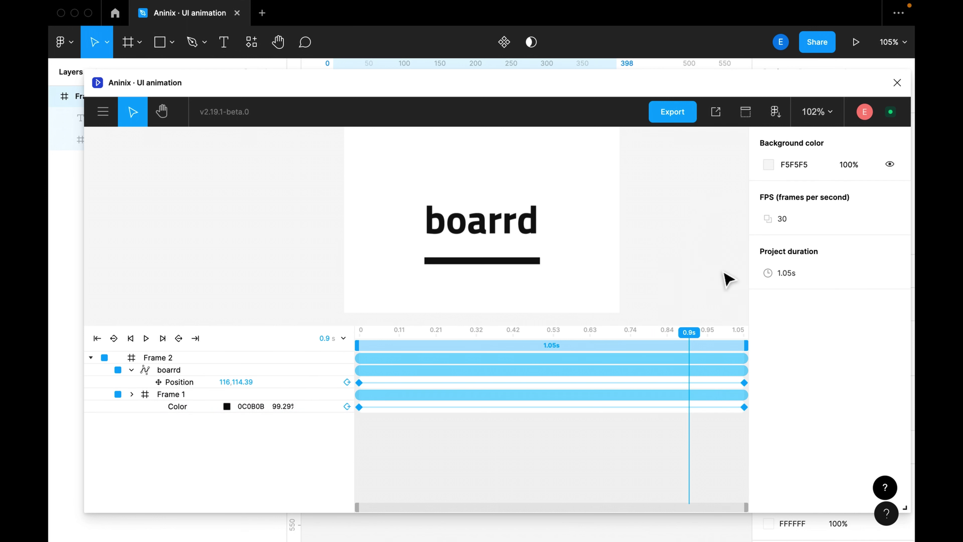
pyautogui.moveTo(691, 342); pyautogui.dragTo(358, 334)
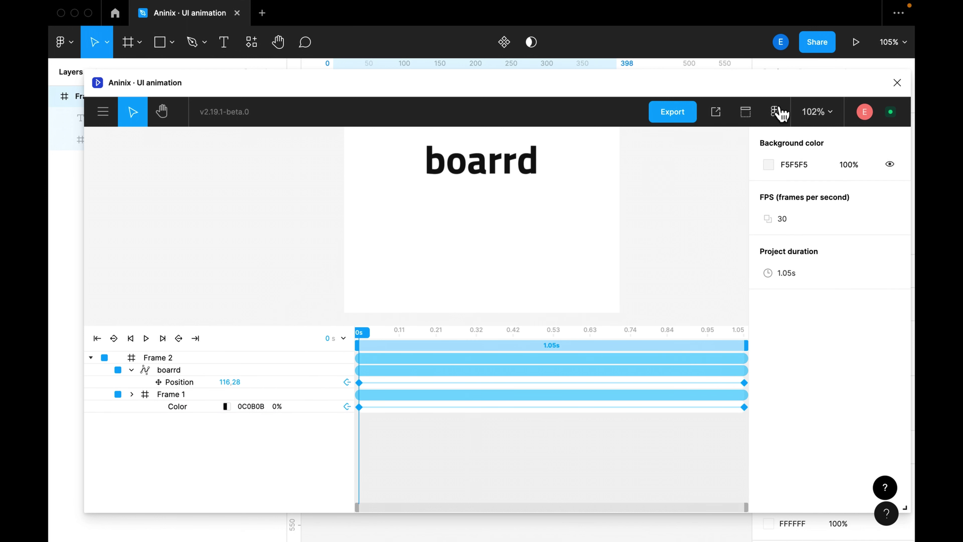
# - In the Aninix export settings, choose .gif as the export file format
pyautogui.click(672, 111)
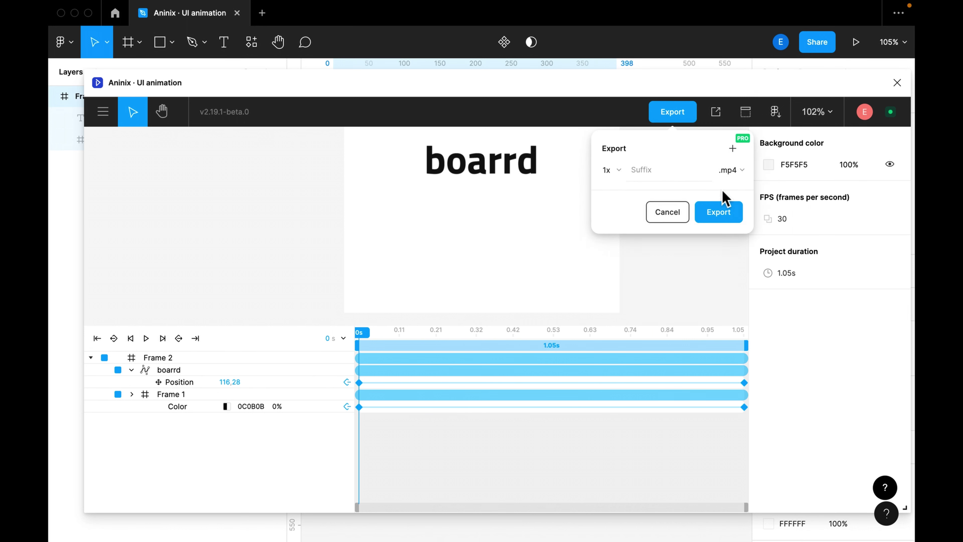
pyautogui.click(741, 180)
pyautogui.click(741, 188)
pyautogui.click(741, 181)
pyautogui.click(741, 182)
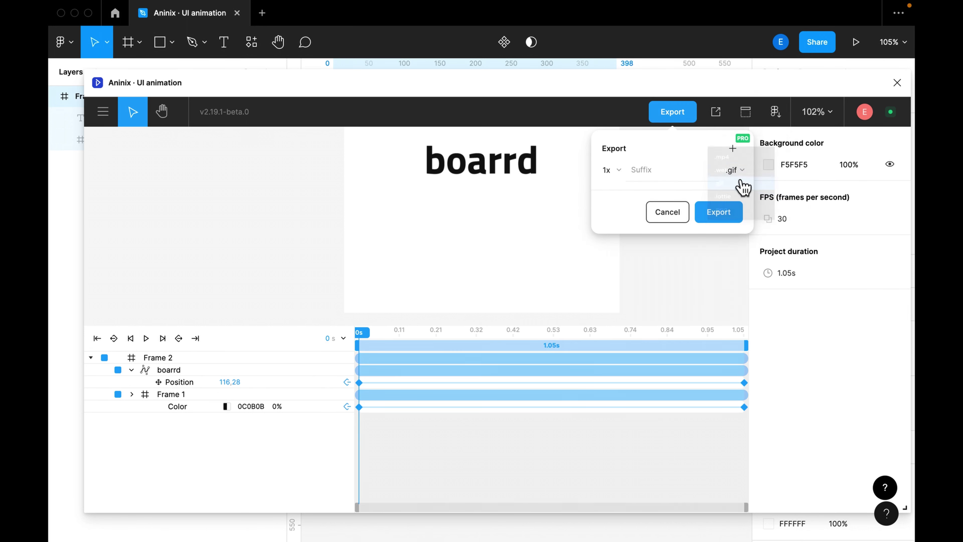
pyautogui.click(743, 187)
pyautogui.click(749, 201)
pyautogui.click(726, 186)
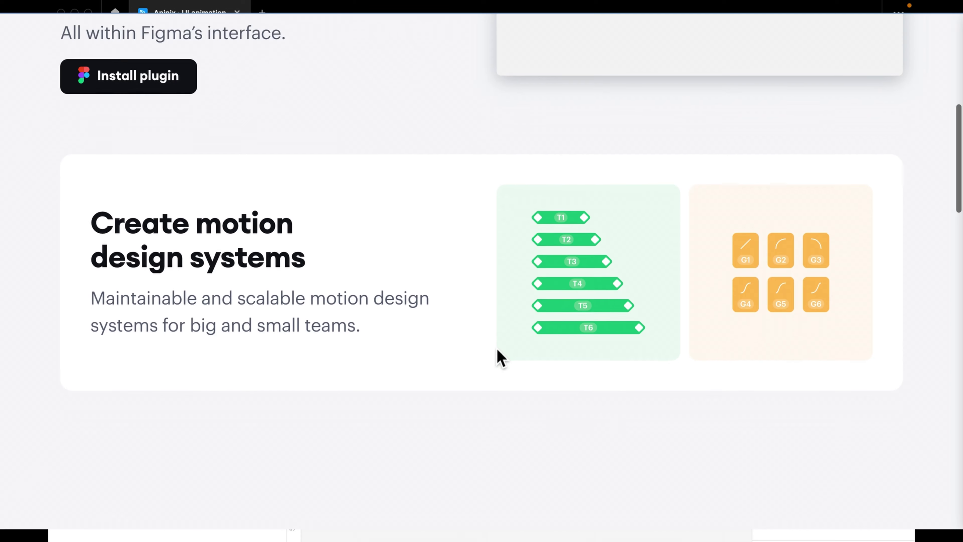
# - Scroll the Aninix website past its feature cards and showcase animations to 'They were. With Aninix. Excited?'
pyautogui.scroll(-10, 497, 355)
pyautogui.scroll(-8, 498, 351)
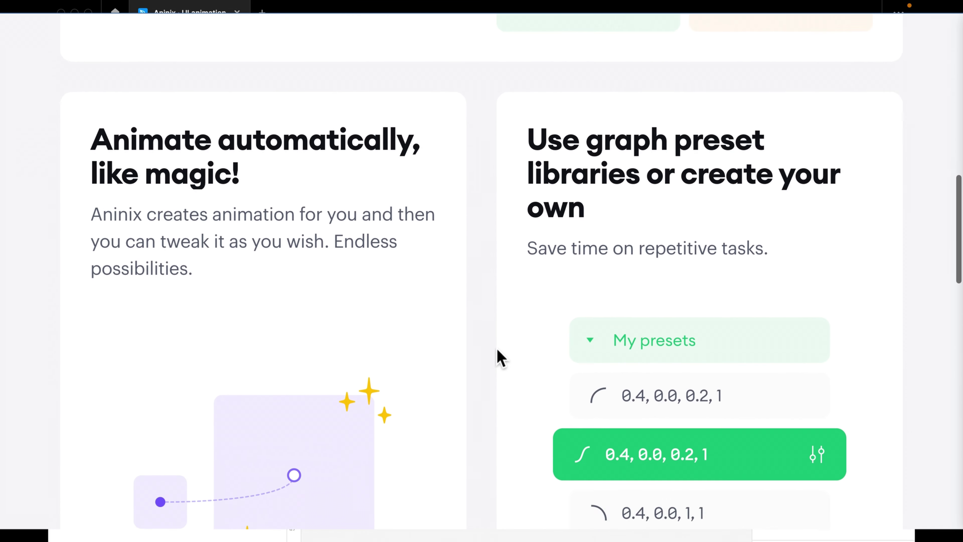
pyautogui.scroll(-8, 501, 358)
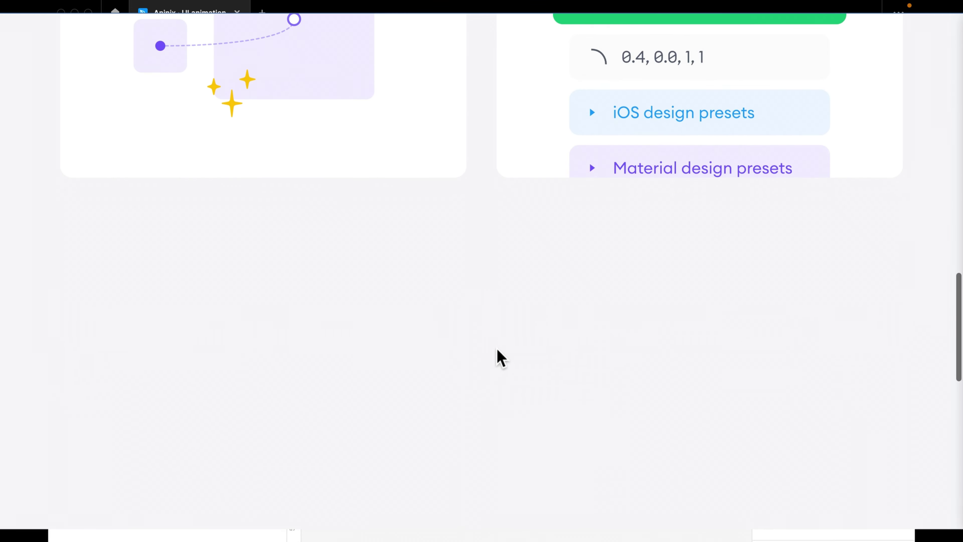
pyautogui.scroll(-10, 499, 355)
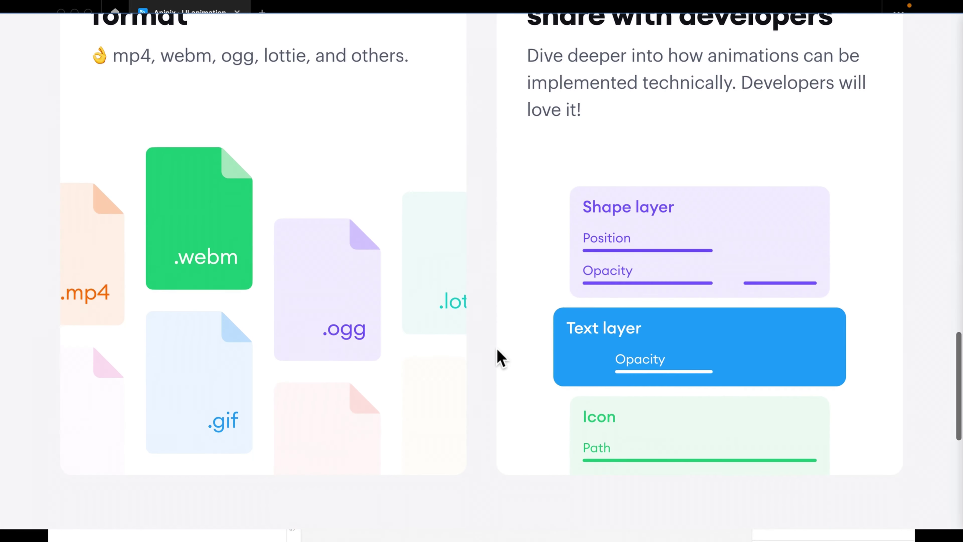
pyautogui.scroll(20, 497, 351)
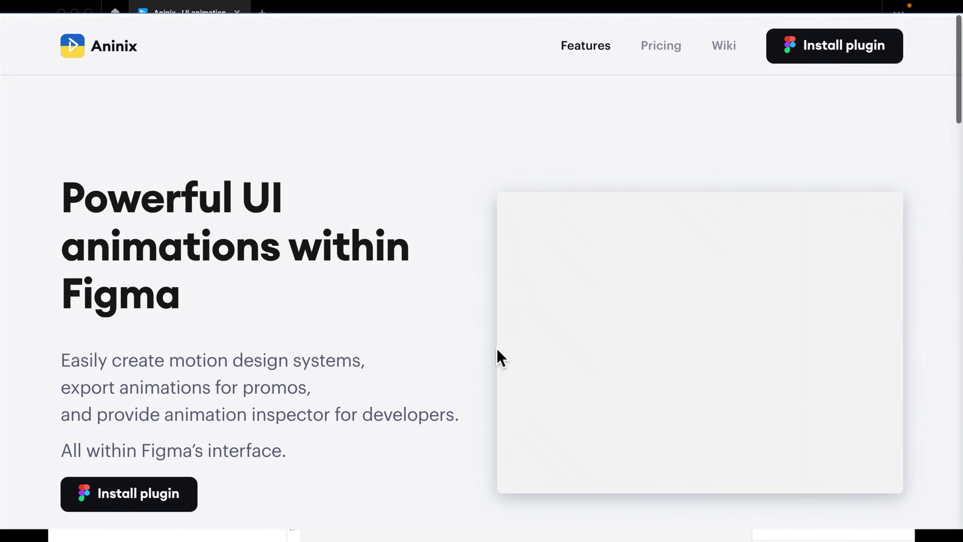
pyautogui.scroll(-10, 497, 349)
pyautogui.scroll(-10, 499, 357)
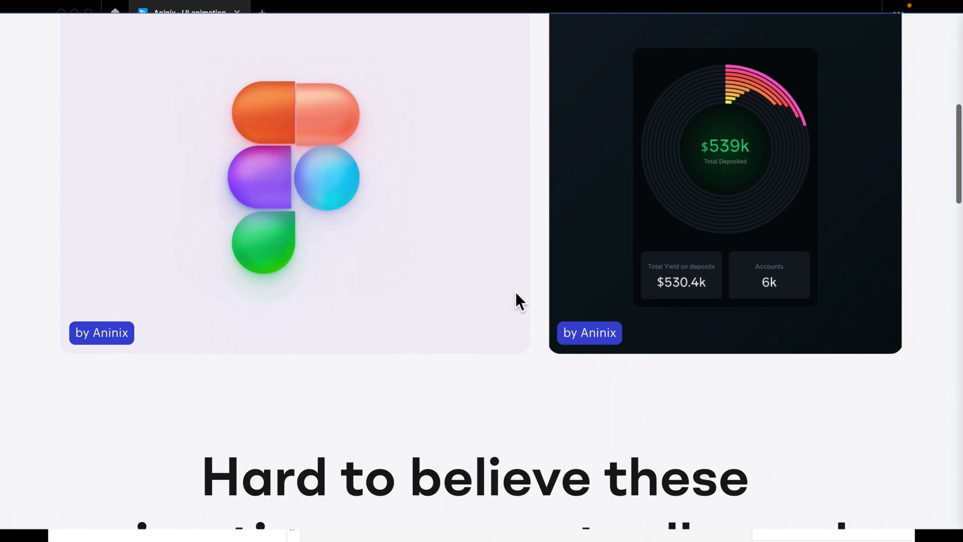
pyautogui.scroll(2, 519, 301)
pyautogui.scroll(-5, 520, 302)
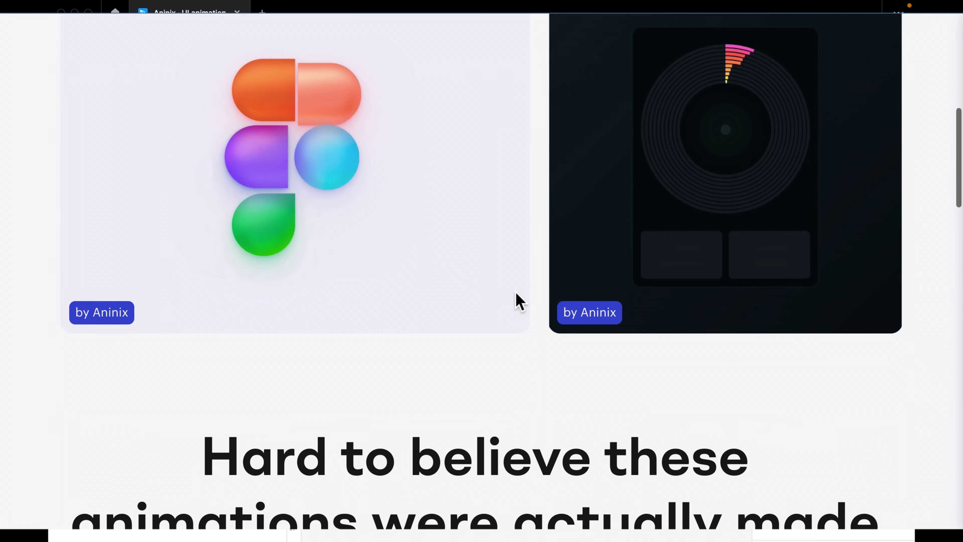
pyautogui.scroll(-5, 519, 302)
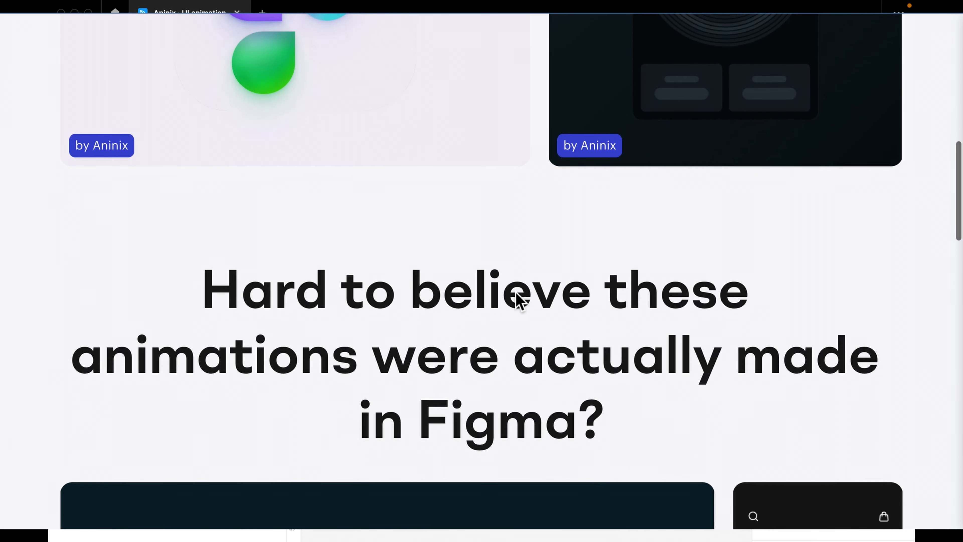
pyautogui.scroll(-4, 520, 287)
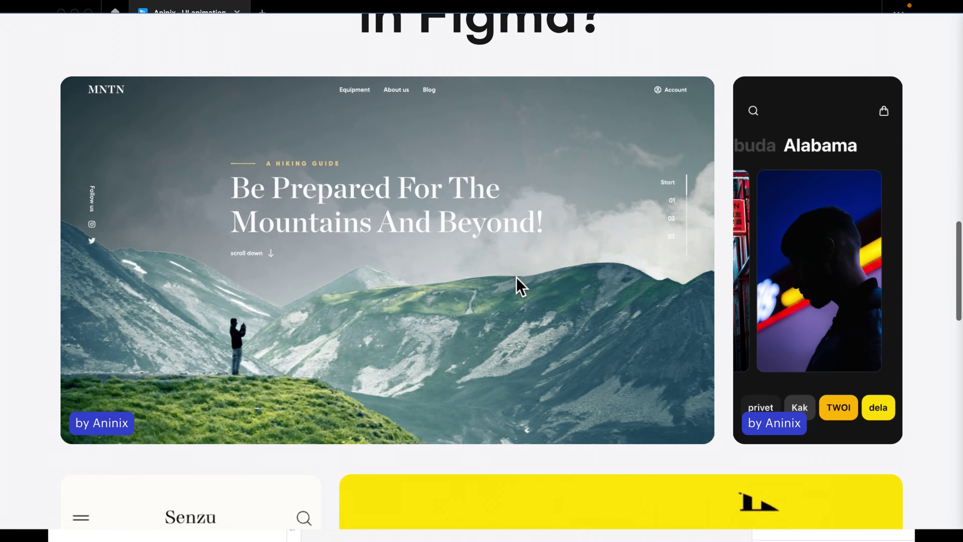
pyautogui.scroll(-5, 520, 286)
pyautogui.scroll(-6, 519, 287)
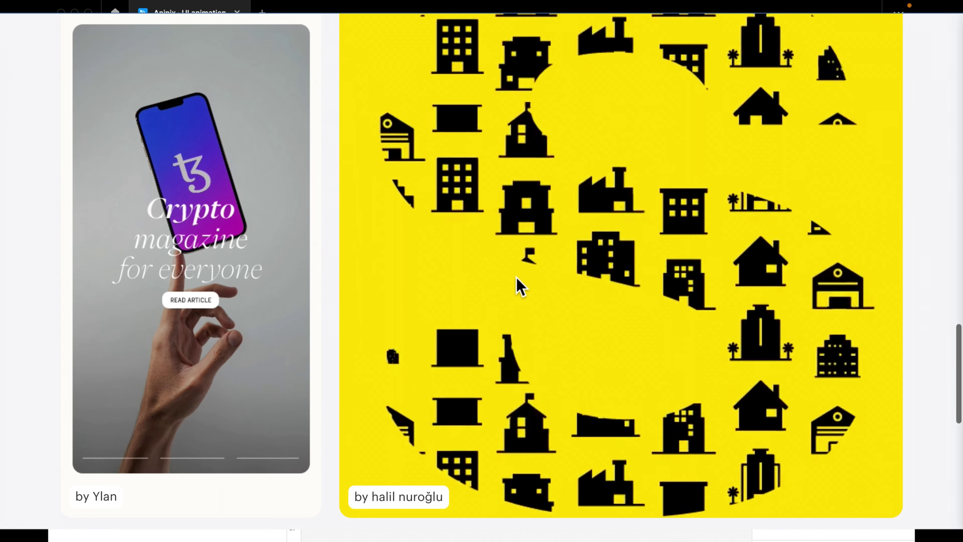
pyautogui.scroll(-4, 519, 287)
pyautogui.scroll(-2, 517, 285)
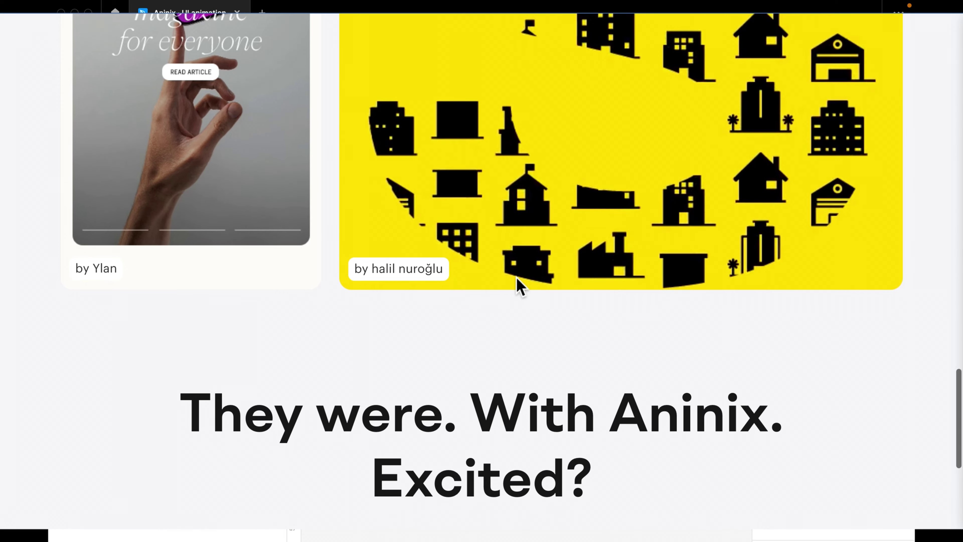